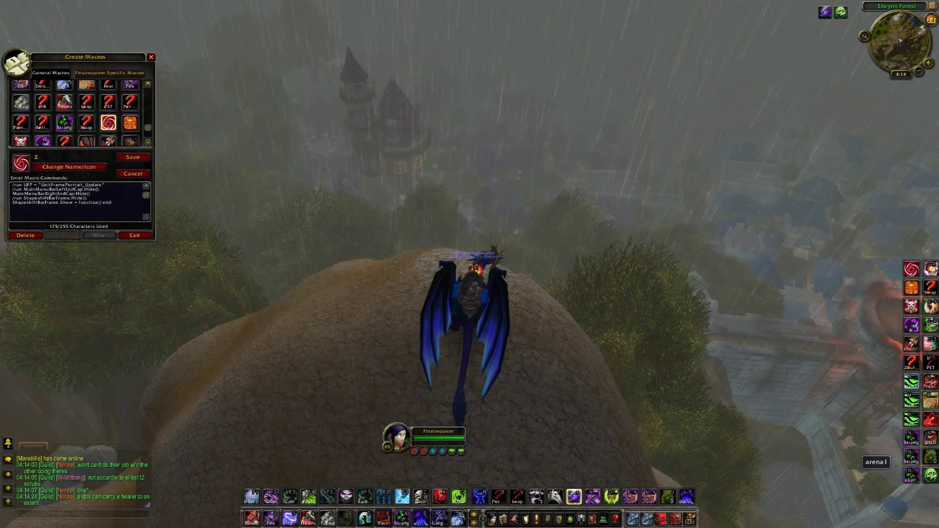
{"action": "type", "text": "\""}
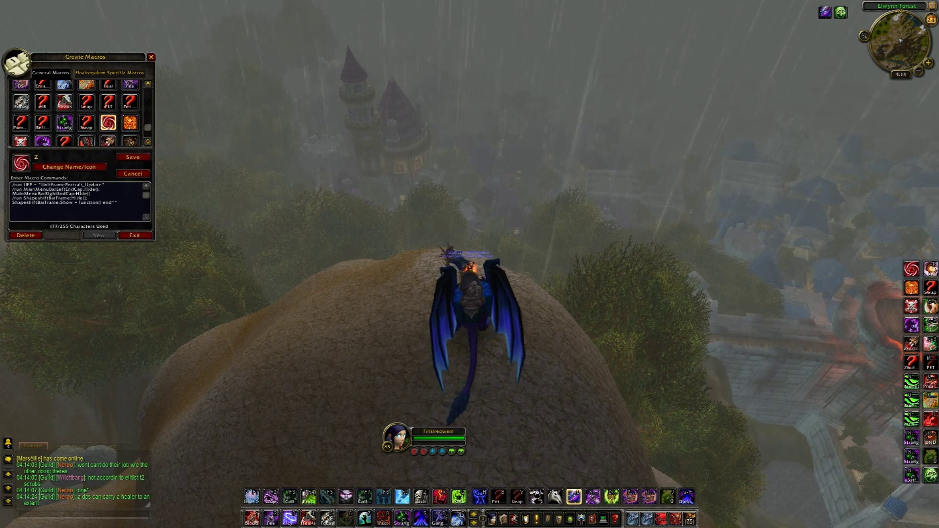
{"action": "key", "text": "BackSpace"}
{"action": "key", "text": "BackSpace"}
{"action": "key", "text": "BackSpace"}
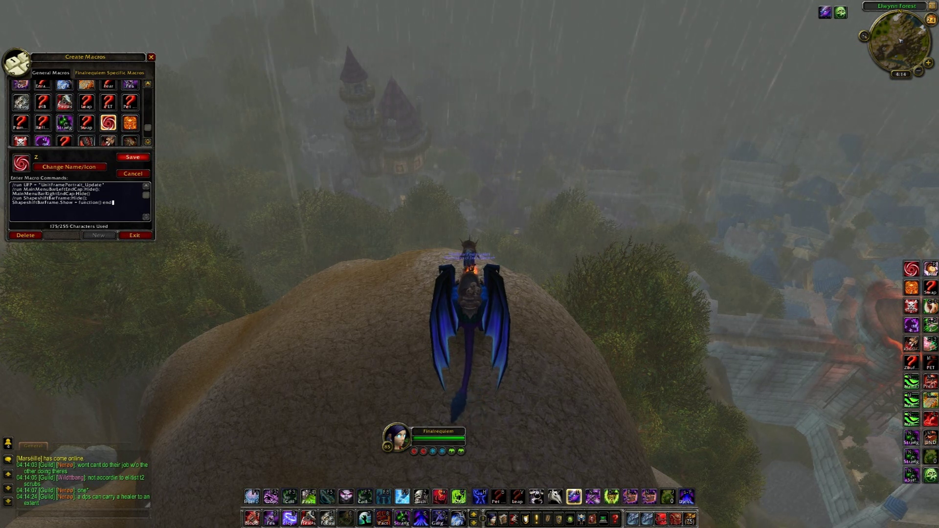
{"action": "key", "text": "Escape"}
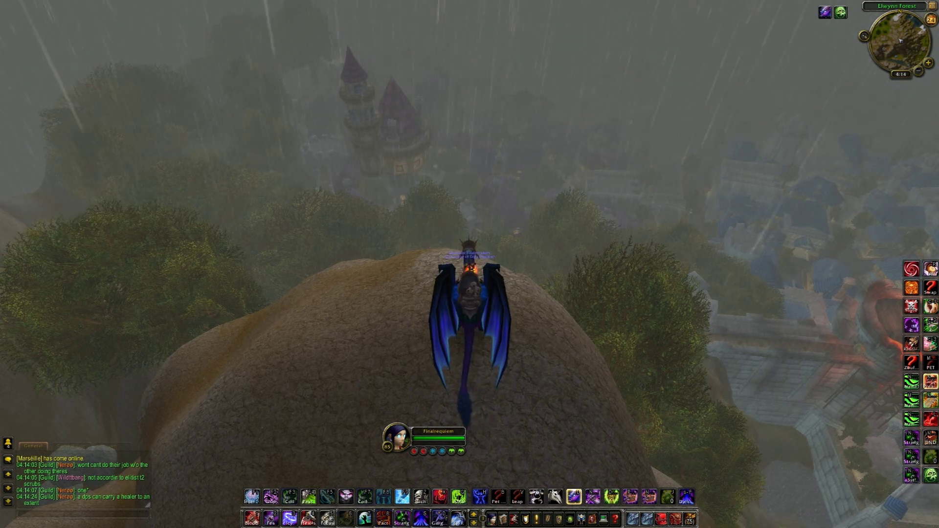
- Cast the self-buff ability twice in quick succession and check the active buffs
{"action": "key", "text": "KP_1"}
{"action": "key", "text": "KP_1"}
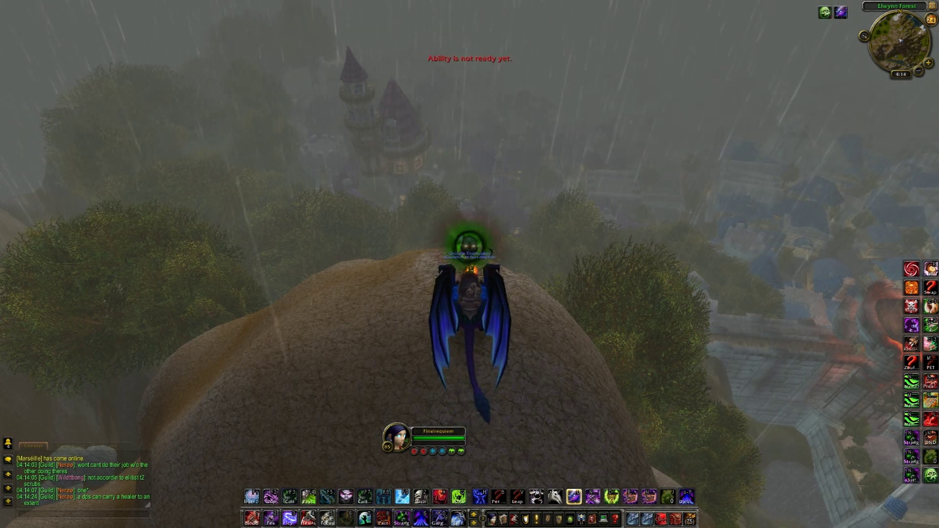
{"action": "mouse_move", "coordinate": [825, 13]}
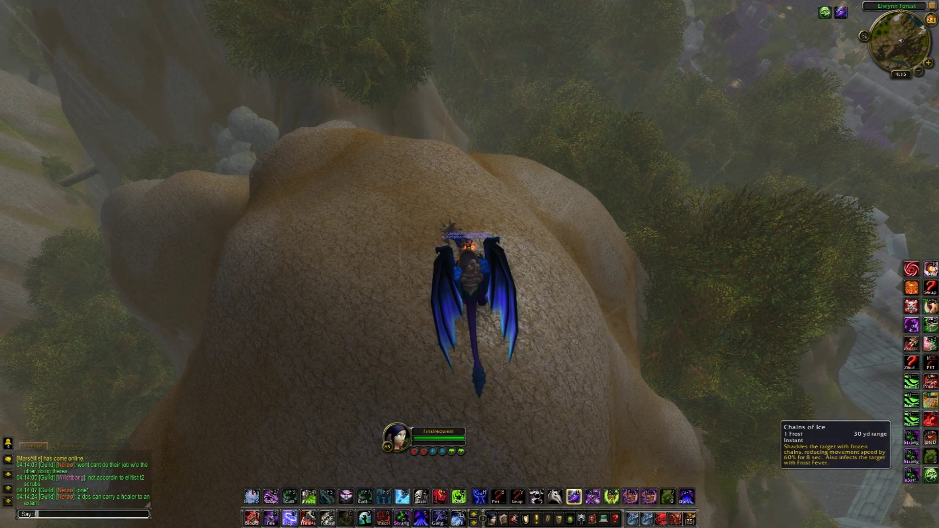
- Reopen the macro window with the /macro command and show the orange-icon Z macro that starts with the UICC line
{"action": "type", "text": "acro"}
{"action": "key", "text": "Return"}
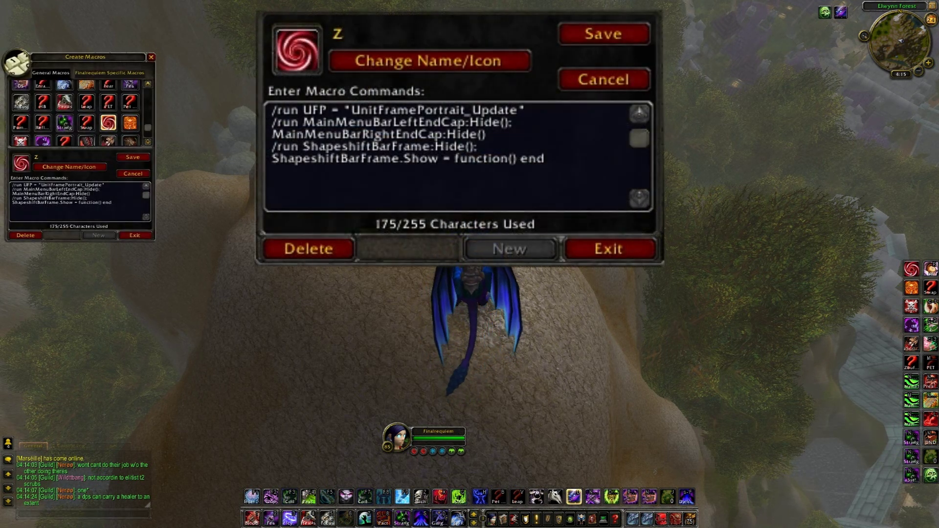
{"action": "left_click", "coordinate": [130, 123]}
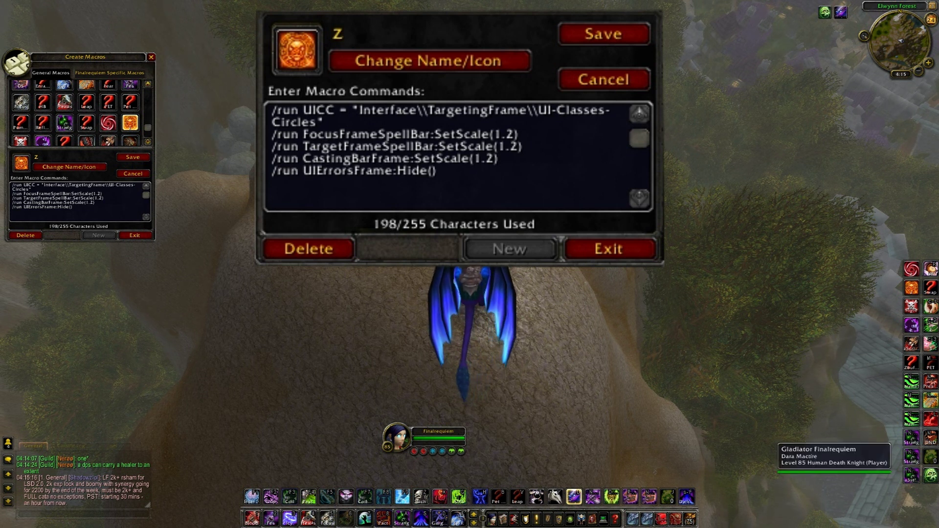
- Summon and dismiss the Ruthless Gladiator's Twilight Drake and target your own character to examine the player and target cast bars
{"action": "key", "text": "F1"}
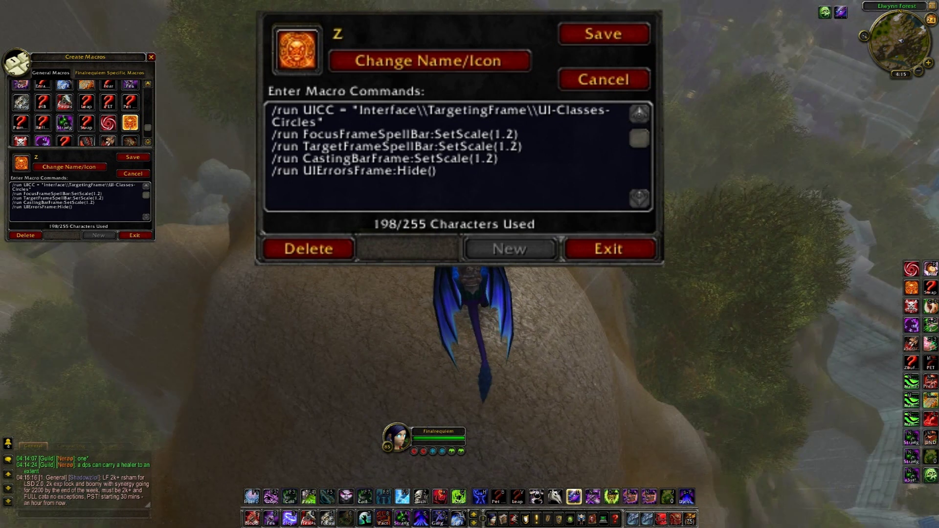
{"action": "left_click", "coordinate": [574, 497]}
{"action": "left_click", "coordinate": [574, 497]}
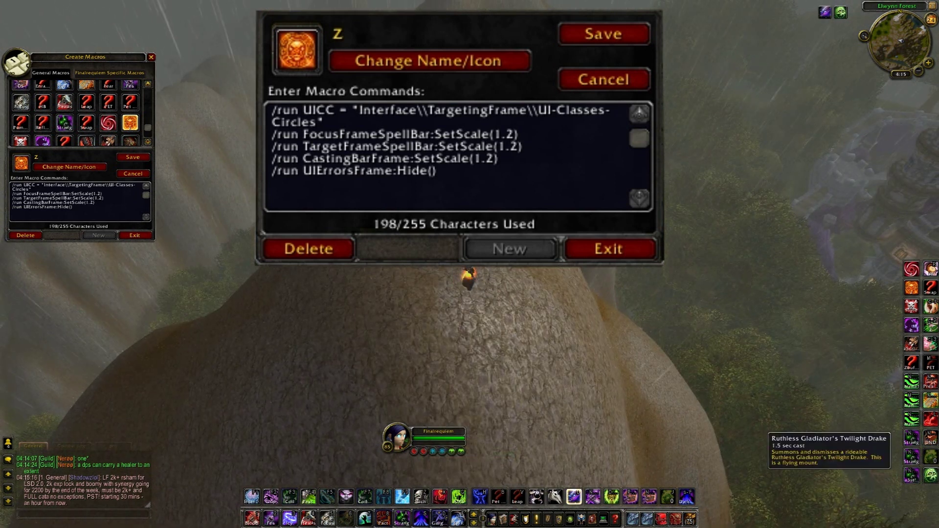
{"action": "left_click", "coordinate": [574, 497]}
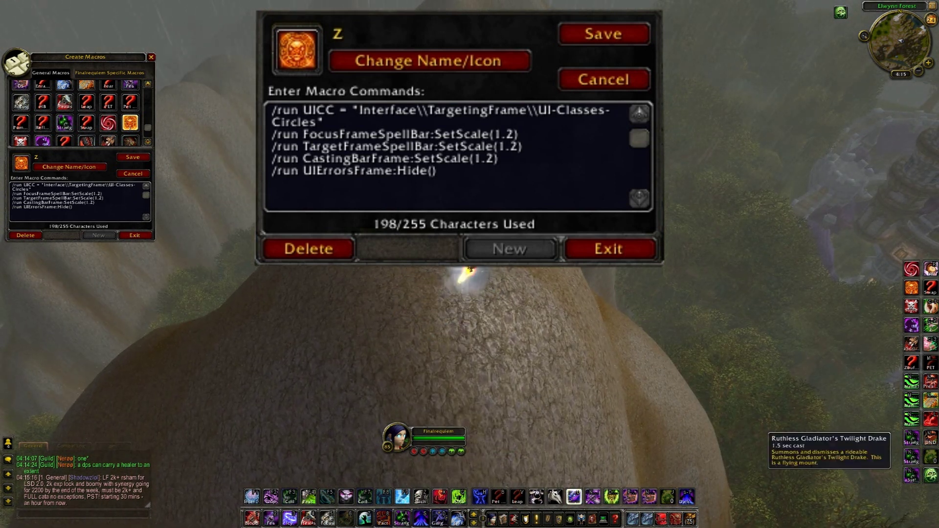
{"action": "left_click", "coordinate": [438, 435]}
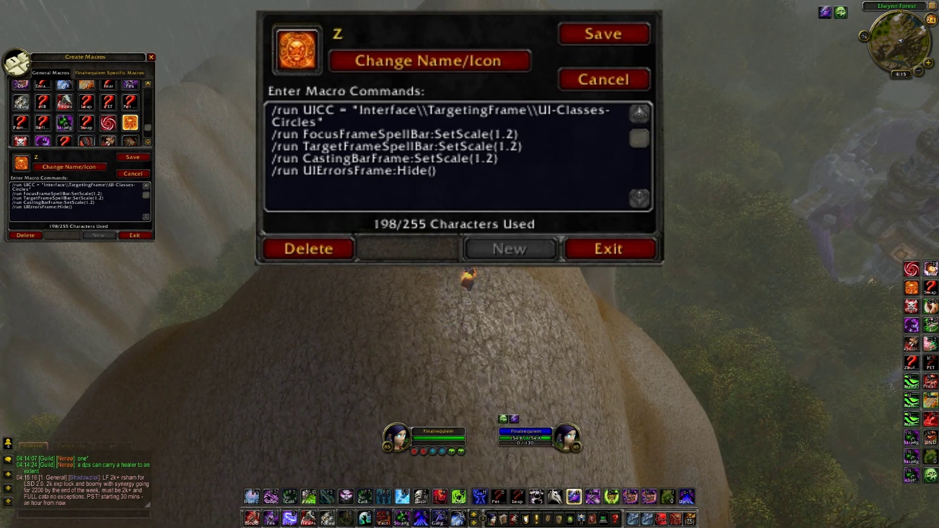
{"action": "type", "text": "q"}
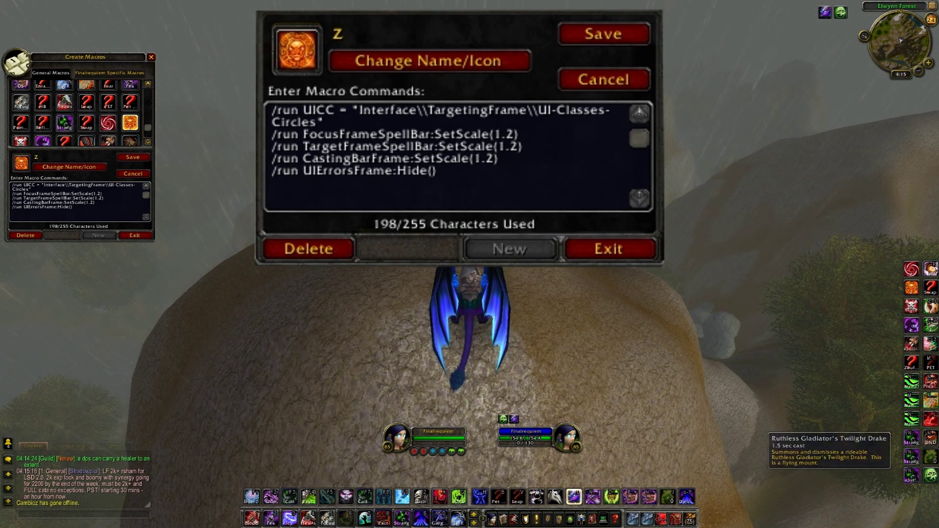
{"action": "left_click", "coordinate": [574, 497]}
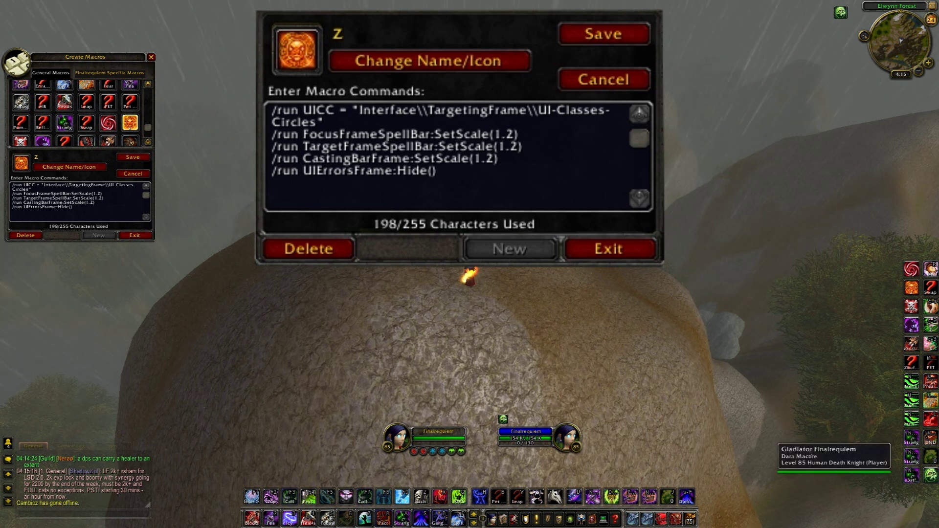
{"action": "key", "text": "Return"}
{"action": "key", "text": "Return"}
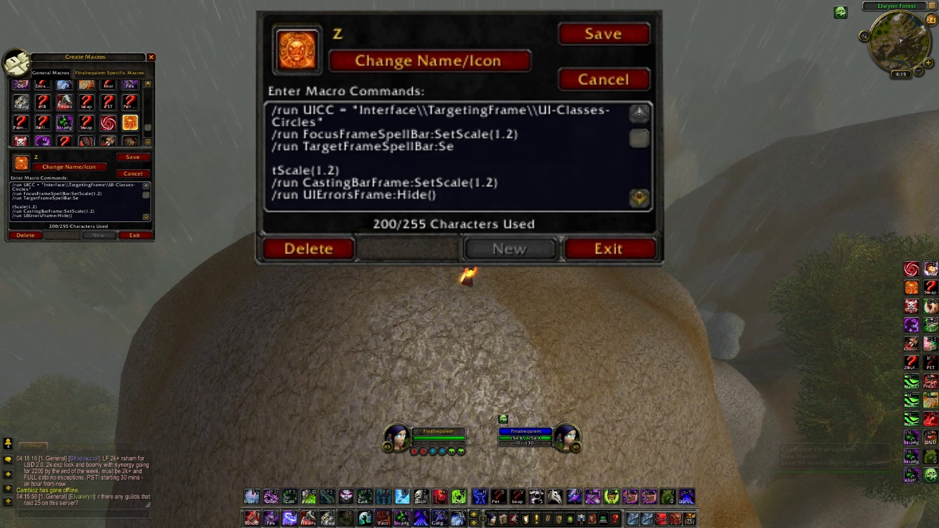
{"action": "key", "text": "BackSpace"}
{"action": "key", "text": "BackSpace"}
- Set your own character as the focus with the /focus chat command and clear the current target
{"action": "key", "text": "Return"}
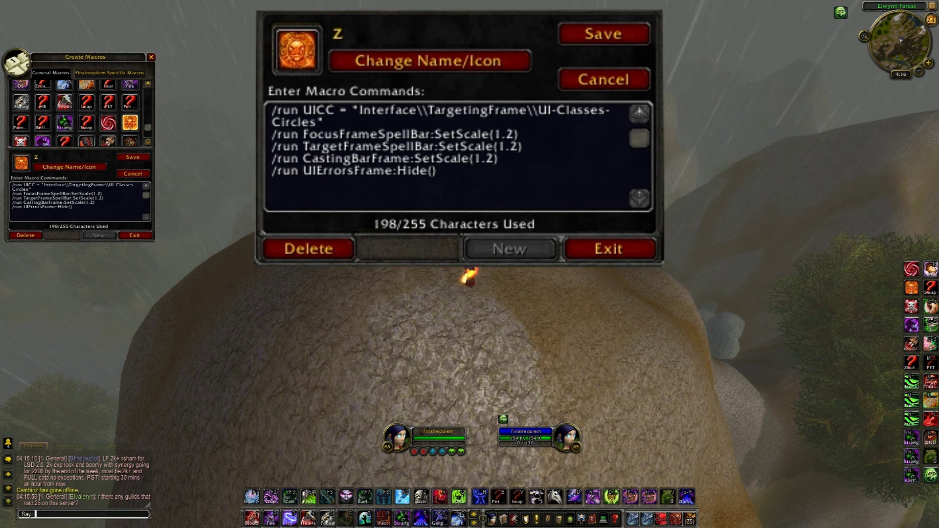
{"action": "type", "text": "/focu"}
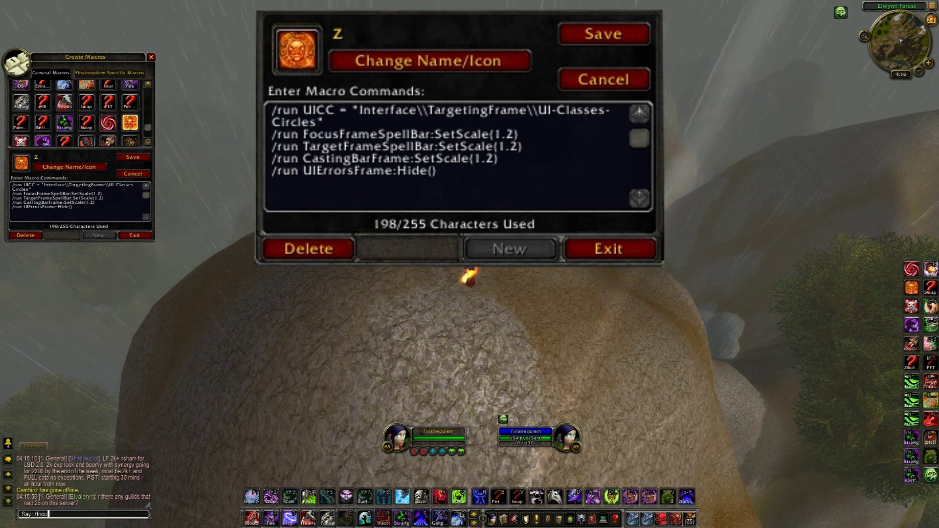
{"action": "type", "text": "s"}
{"action": "key", "text": "Return"}
{"action": "key", "text": "Escape"}
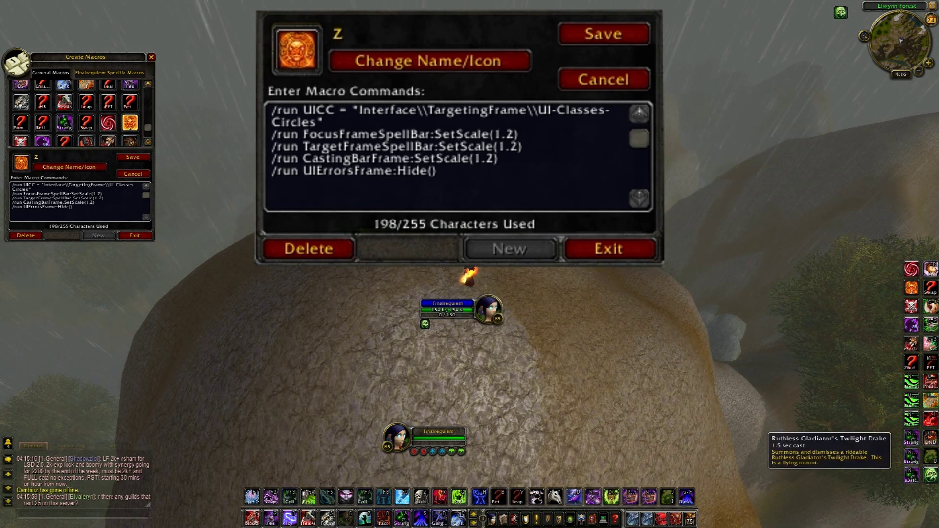
- Summon the Twilight Drake to examine the cast bar on the focus frame, leaving no target selected
{"action": "left_click", "coordinate": [574, 497]}
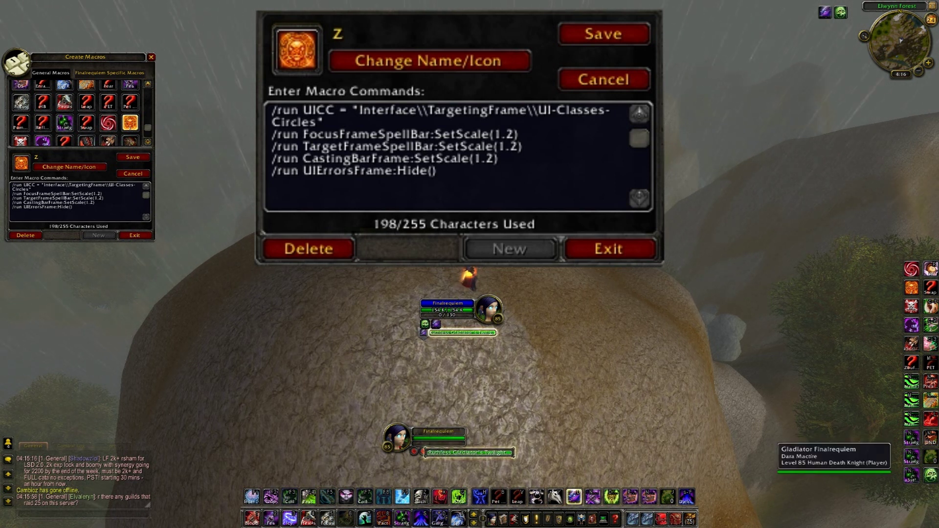
{"action": "left_click", "coordinate": [439, 437]}
{"action": "key", "text": "Escape"}
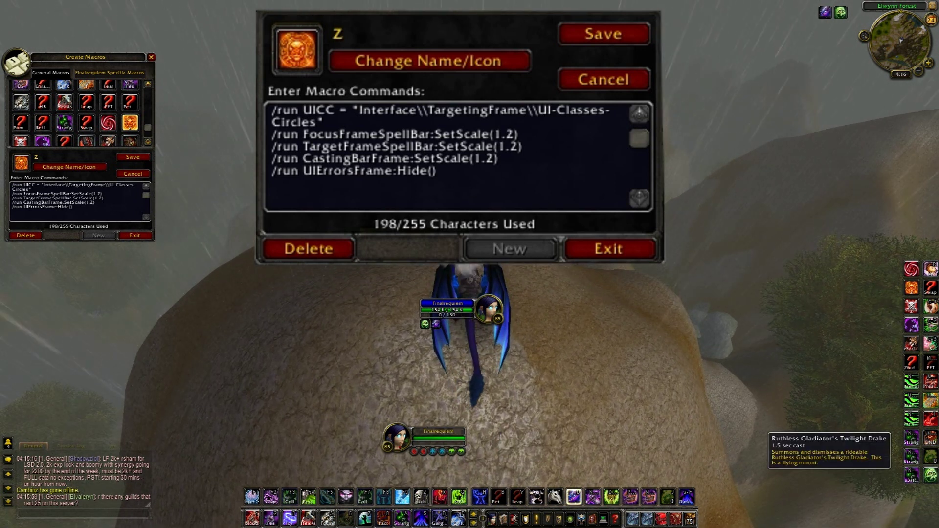
- Target your own character and resummon the Twilight Drake to compare the cast bars on the player, target and focus frames
{"action": "left_click", "coordinate": [439, 437]}
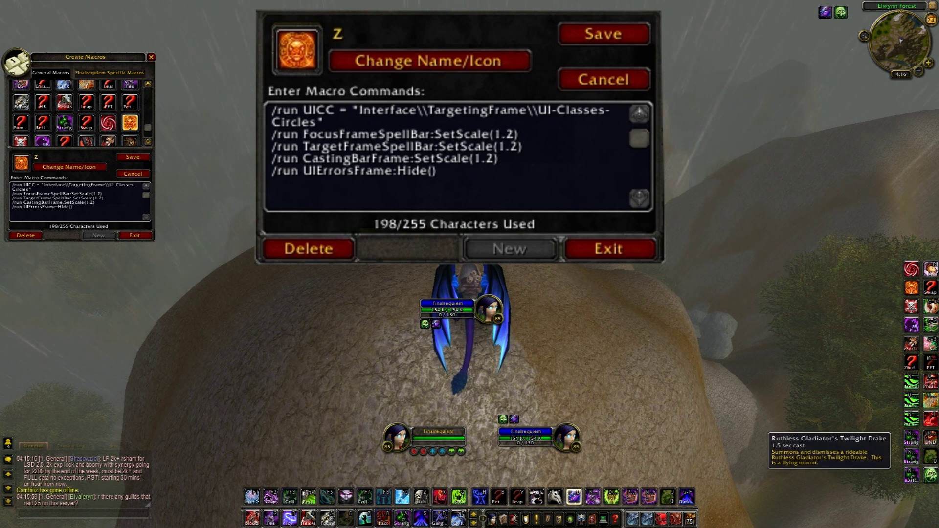
{"action": "left_click", "coordinate": [574, 497]}
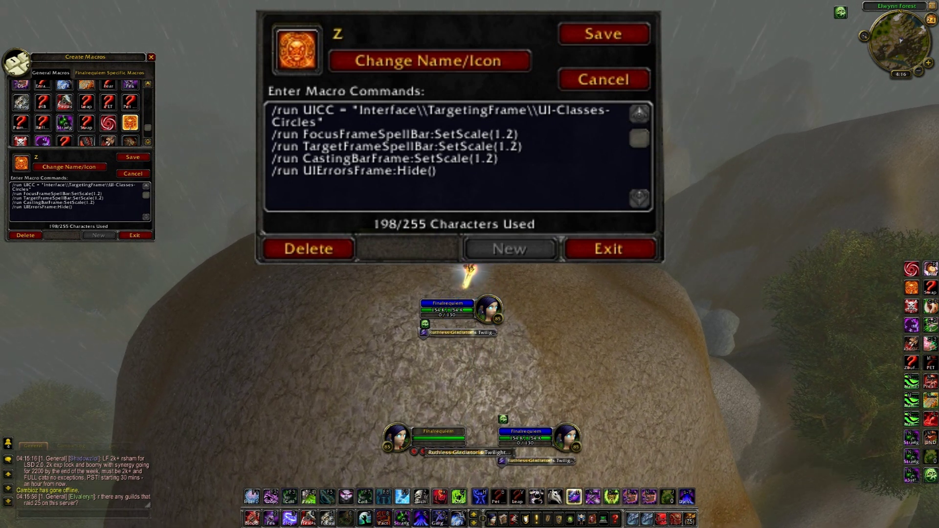
{"action": "key", "text": "Escape"}
{"action": "key", "text": "z"}
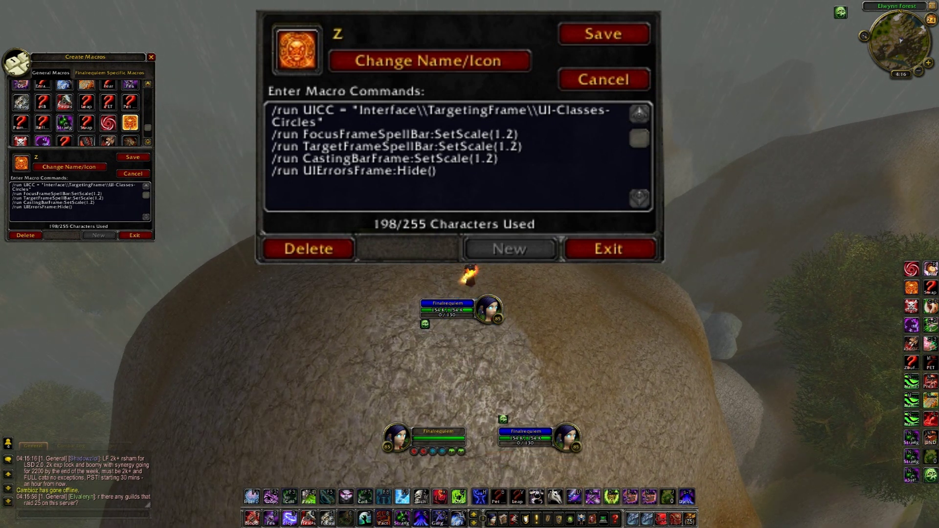
{"action": "left_click", "coordinate": [573, 497]}
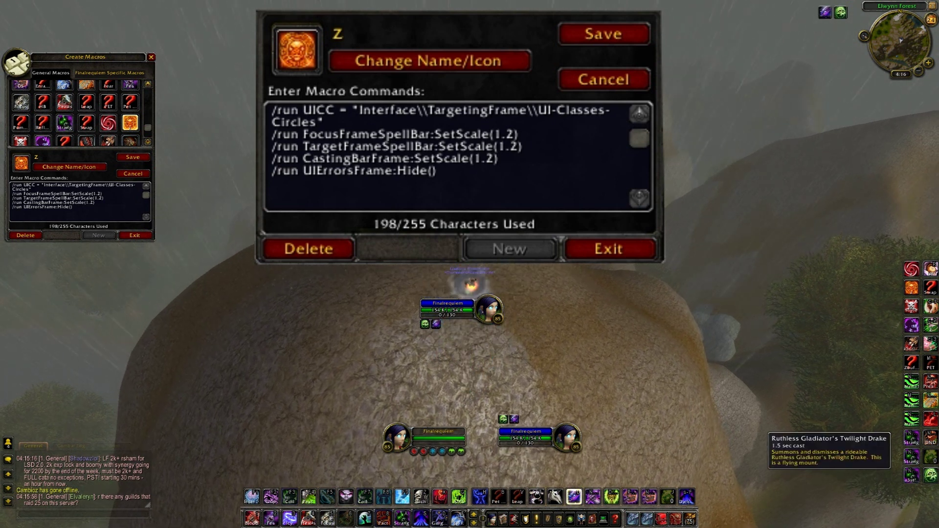
{"action": "left_click", "coordinate": [573, 496]}
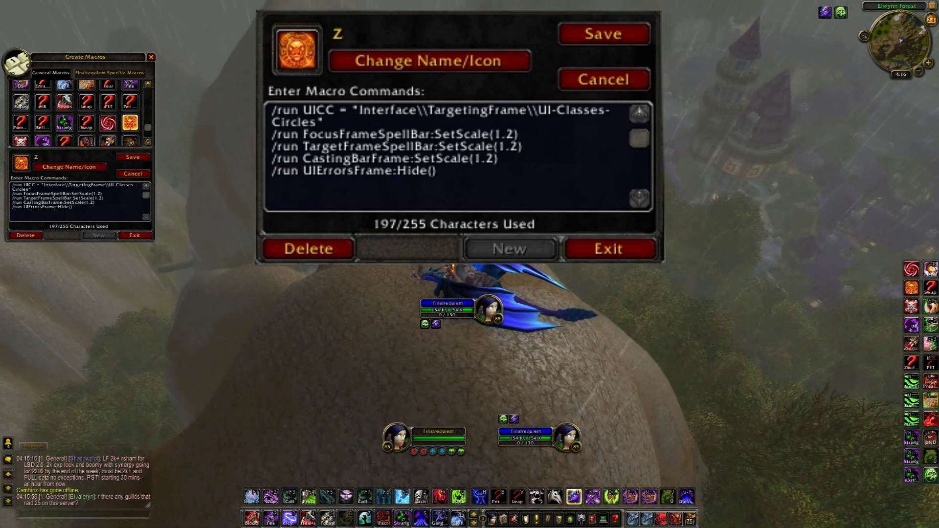
{"action": "left_click", "coordinate": [574, 497]}
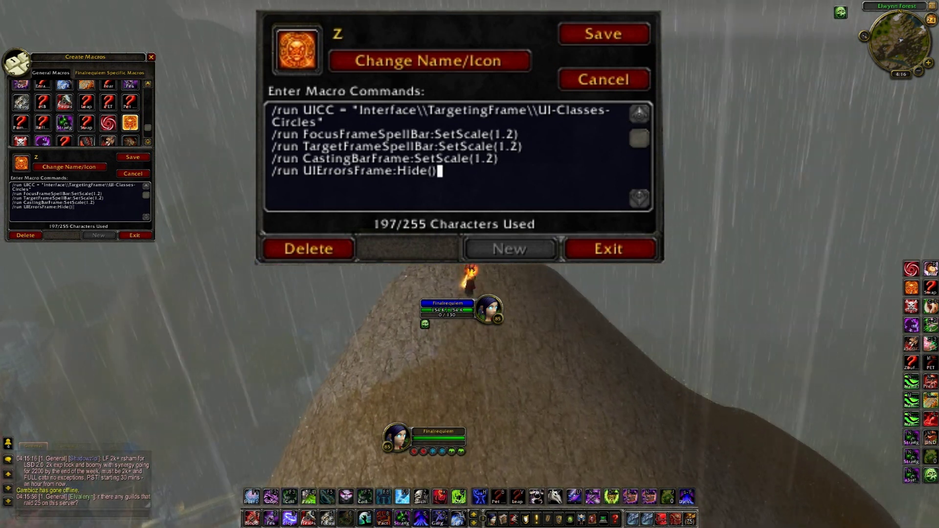
- Show the red skull Z macro with the CLASS_ICON_TCOORDS and PlayerFrameGroupIndicator commands, and target your own character to examine the portraits
{"action": "scroll", "coordinate": [75, 112], "scroll_direction": "down", "scroll_amount": 1}
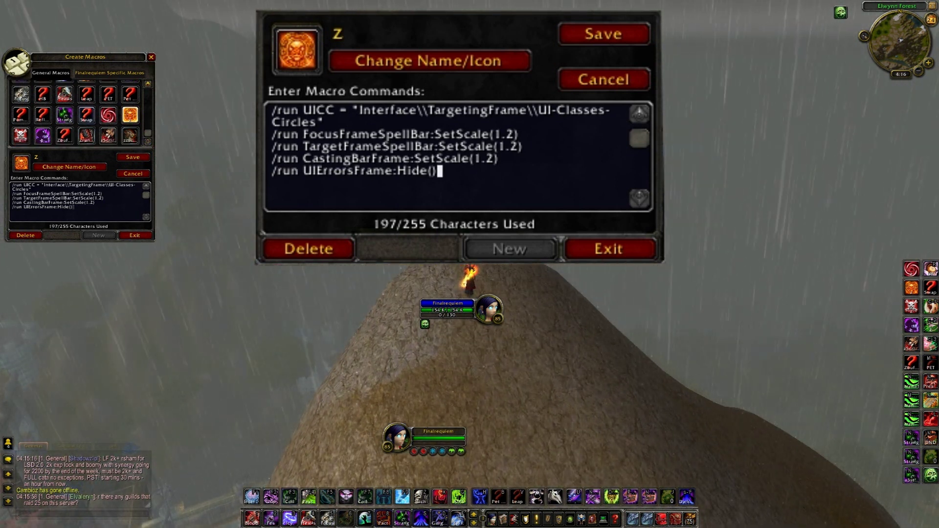
{"action": "left_click", "coordinate": [21, 136]}
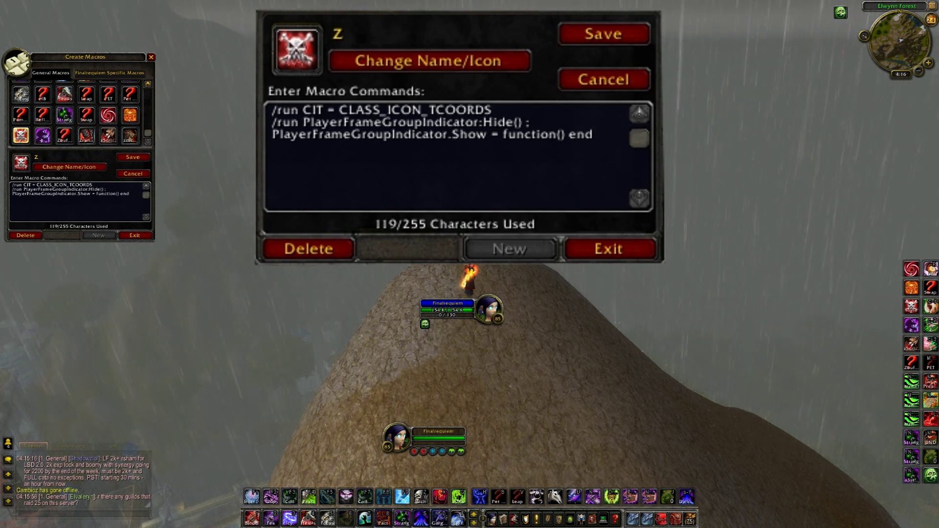
{"action": "left_click", "coordinate": [12, 194]}
{"action": "left_click", "coordinate": [397, 437]}
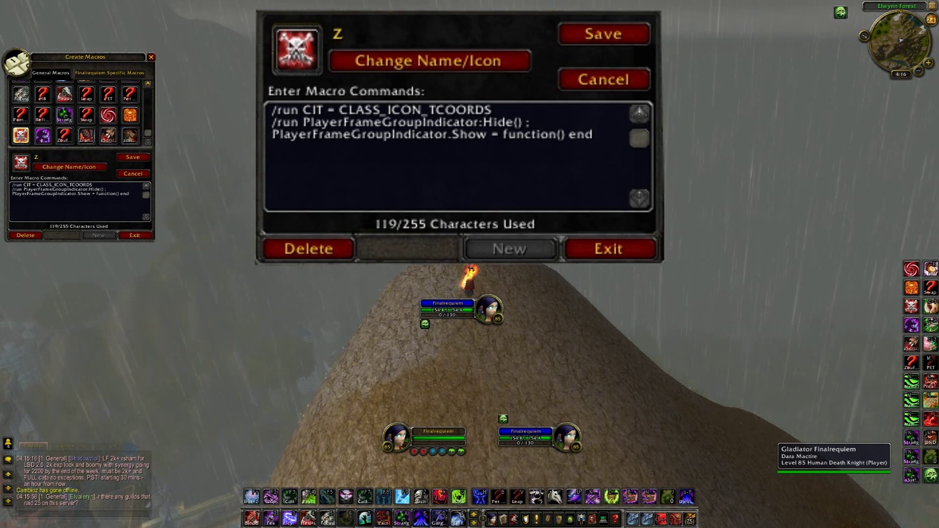
{"action": "left_click", "coordinate": [127, 193]}
{"action": "left_click", "coordinate": [131, 194]}
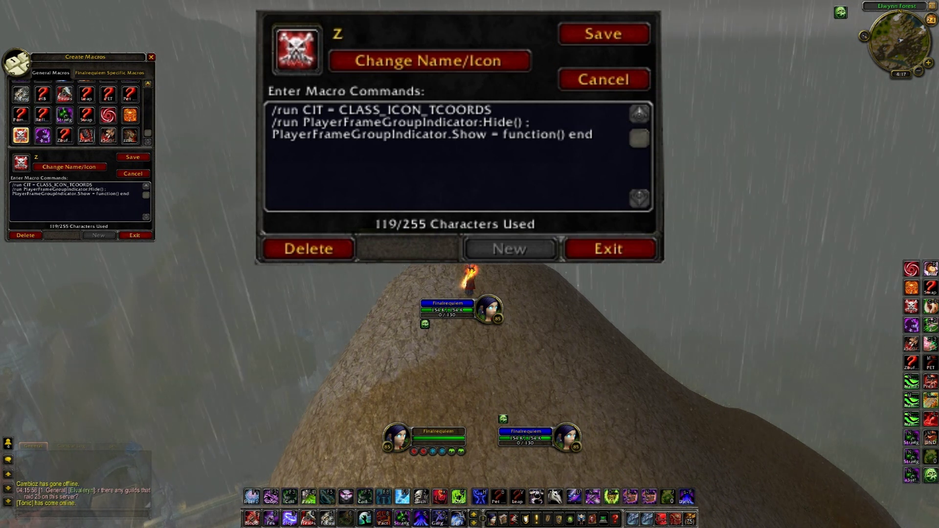
- Show the purple-icon Z macro and trace its hooksecurefunc command through the function(self) and CIT[select(2,UnitClass(self.unit))] parts with the text cursor
{"action": "left_click", "coordinate": [43, 136]}
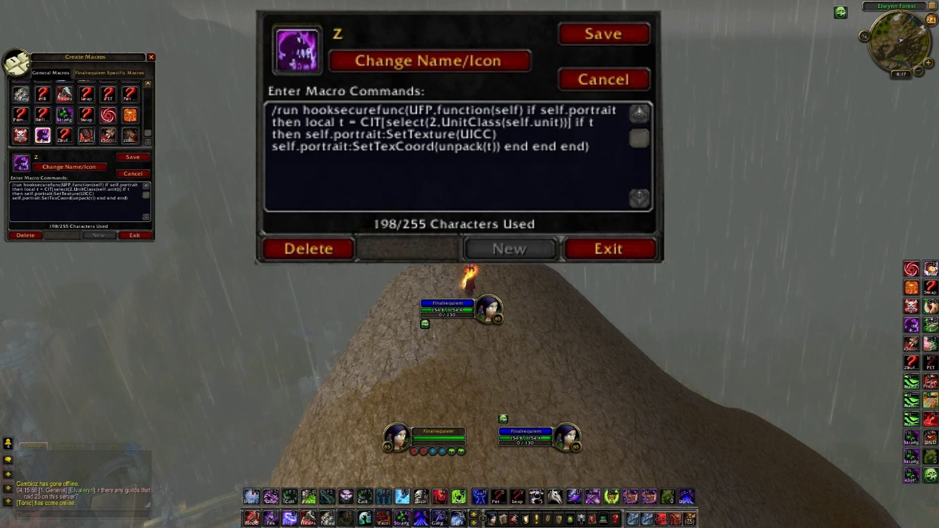
{"action": "left_click", "coordinate": [13, 198]}
{"action": "key", "text": "Up"}
{"action": "key", "text": "Up"}
{"action": "key", "text": "Up"}
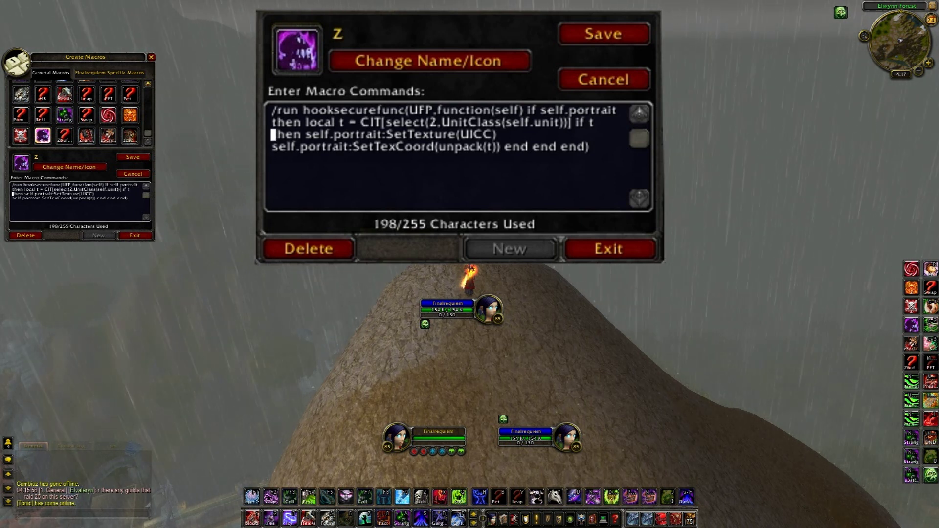
{"action": "key", "text": "Right"}
{"action": "key", "text": "Right"}
{"action": "key", "text": "Right"}
{"action": "key", "text": "Right"}
{"action": "key", "text": "Right"}
{"action": "key", "text": "Right"}
{"action": "key", "text": "Right"}
{"action": "key", "text": "Right"}
{"action": "key", "text": "Right"}
{"action": "key", "text": "Right"}
{"action": "key", "text": "Right"}
{"action": "key", "text": "Right"}
{"action": "key", "text": "Right"}
{"action": "key", "text": "Right"}
{"action": "key", "text": "Right"}
{"action": "key", "text": "Right"}
{"action": "key", "text": "Right"}
{"action": "key", "text": "Right"}
{"action": "key", "text": "Right"}
{"action": "key", "text": "Right"}
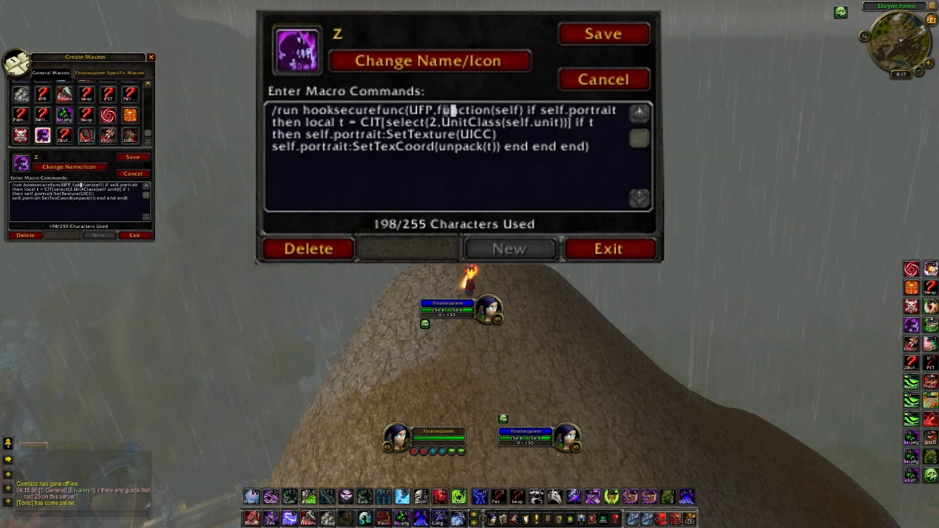
{"action": "key", "text": "Right"}
{"action": "key", "text": "Right"}
{"action": "key", "text": "Down"}
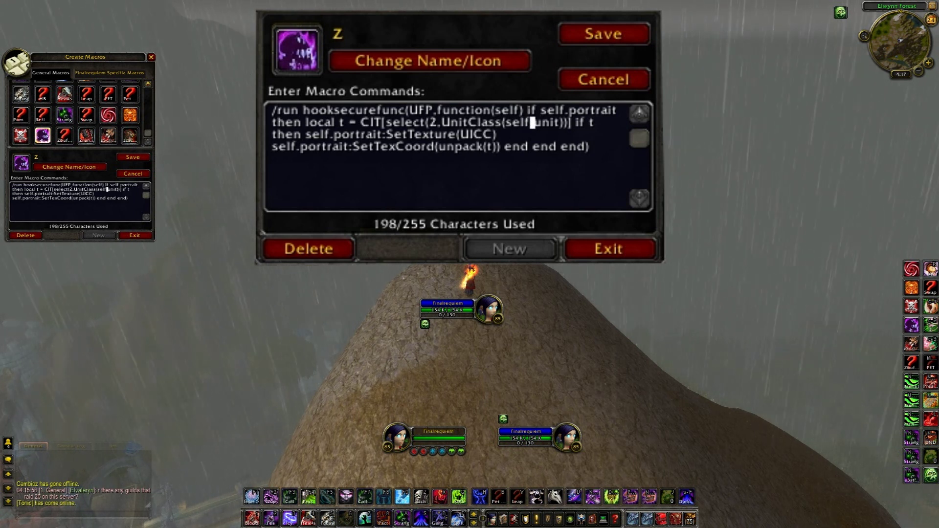
{"action": "key", "text": "Left"}
{"action": "key", "text": "Left"}
{"action": "key", "text": "Left"}
{"action": "key", "text": "Left"}
{"action": "key", "text": "Left"}
{"action": "key", "text": "Left"}
{"action": "key", "text": "Left"}
{"action": "key", "text": "Left"}
{"action": "key", "text": "Left"}
{"action": "key", "text": "Left"}
{"action": "key", "text": "Left"}
{"action": "key", "text": "Left"}
{"action": "key", "text": "Left"}
{"action": "key", "text": "Left"}
{"action": "key", "text": "Left"}
{"action": "key", "text": "Left"}
{"action": "key", "text": "Left"}
{"action": "key", "text": "Left"}
{"action": "key", "text": "Left"}
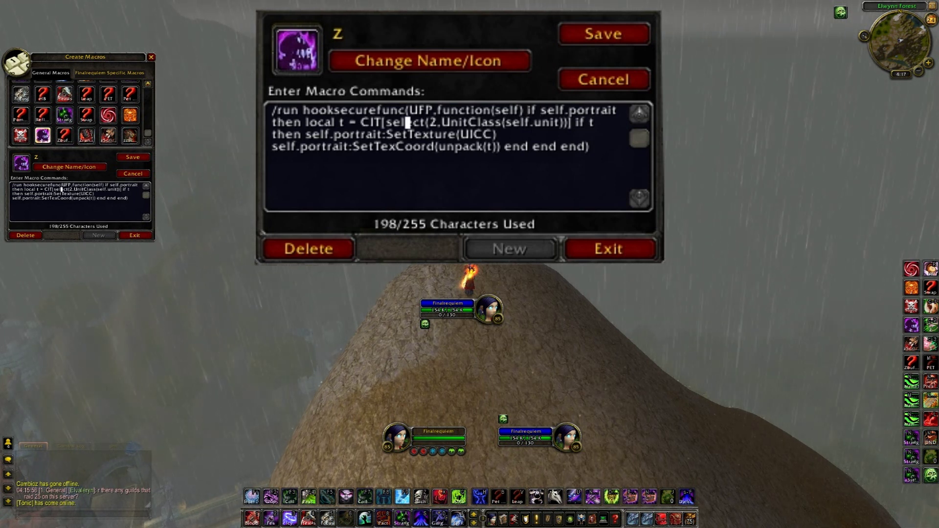
{"action": "key", "text": "Right"}
{"action": "key", "text": "Right"}
{"action": "key", "text": "Right"}
{"action": "key", "text": "Right"}
{"action": "key", "text": "Right"}
{"action": "key", "text": "Right"}
{"action": "key", "text": "Right"}
{"action": "key", "text": "Right"}
{"action": "key", "text": "Right"}
{"action": "key", "text": "Right"}
{"action": "key", "text": "Right"}
{"action": "key", "text": "Right"}
{"action": "key", "text": "Right"}
{"action": "key", "text": "Right"}
{"action": "key", "text": "Right"}
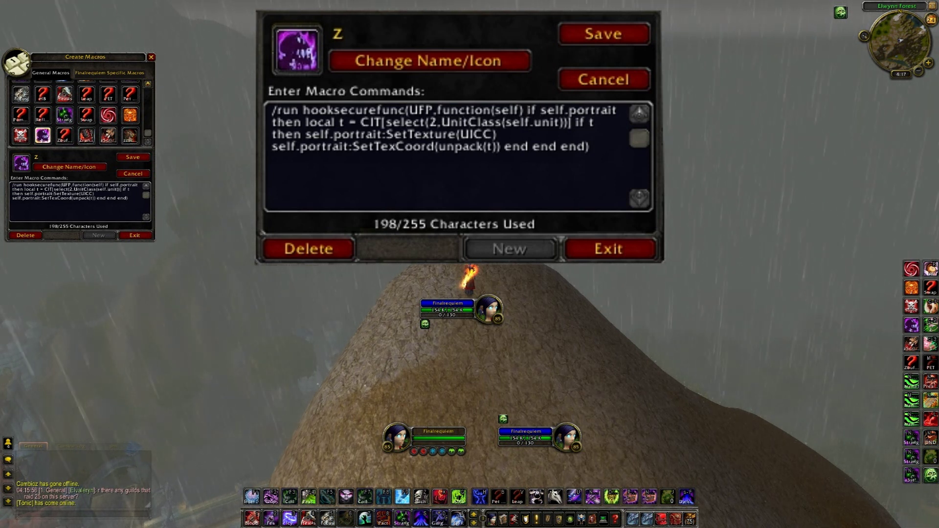
- Trace the SetTexture(UICC) and SetTexCoord(unpack(t)) parts of the purple-icon Z macro with the text cursor
{"action": "key", "text": "Down"}
{"action": "key", "text": "Left"}
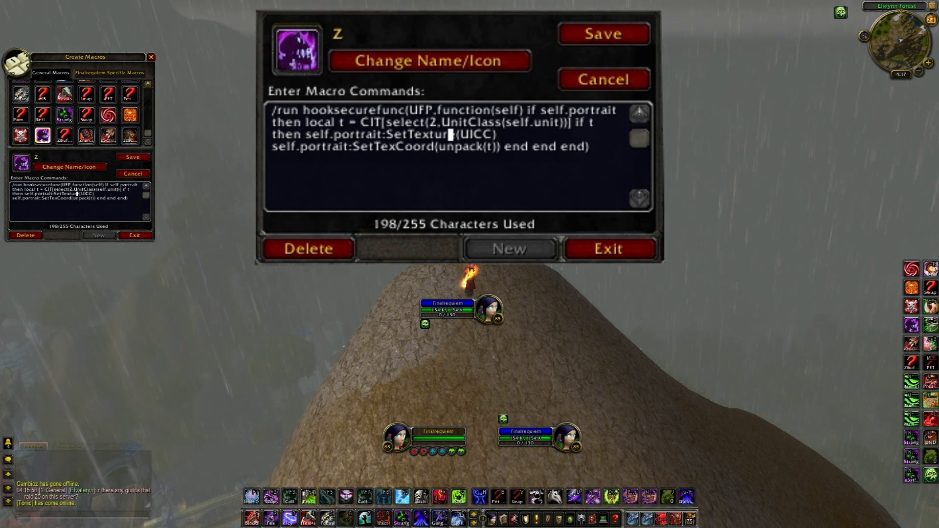
{"action": "key", "text": "Left"}
{"action": "key", "text": "Left"}
{"action": "key", "text": "Left"}
{"action": "key", "text": "Left"}
{"action": "key", "text": "Left"}
{"action": "key", "text": "Left"}
{"action": "key", "text": "Left"}
{"action": "key", "text": "Left"}
{"action": "key", "text": "Left"}
{"action": "key", "text": "Left"}
{"action": "key", "text": "Down"}
{"action": "key", "text": "Down"}
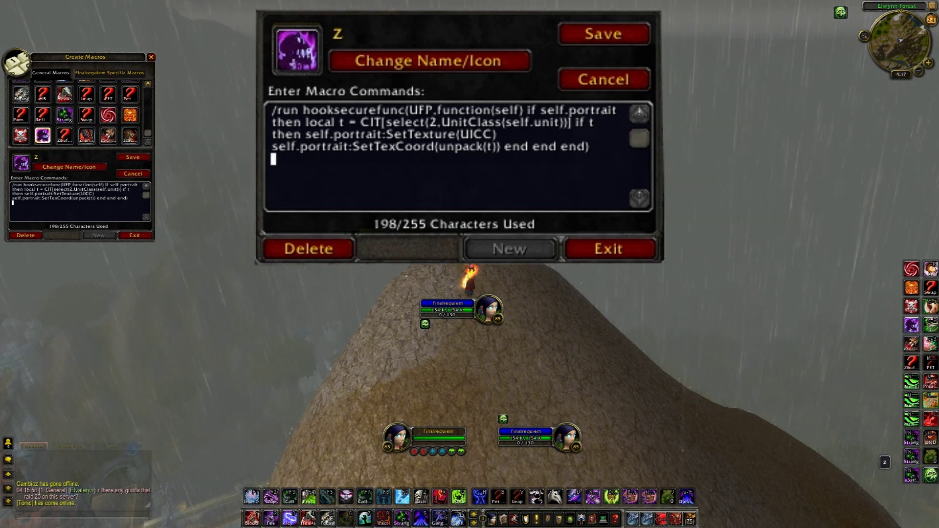
- Clear and retarget your own character to examine the class-icon portrait, closing the macro window and clearing the target
{"action": "key", "text": "Escape"}
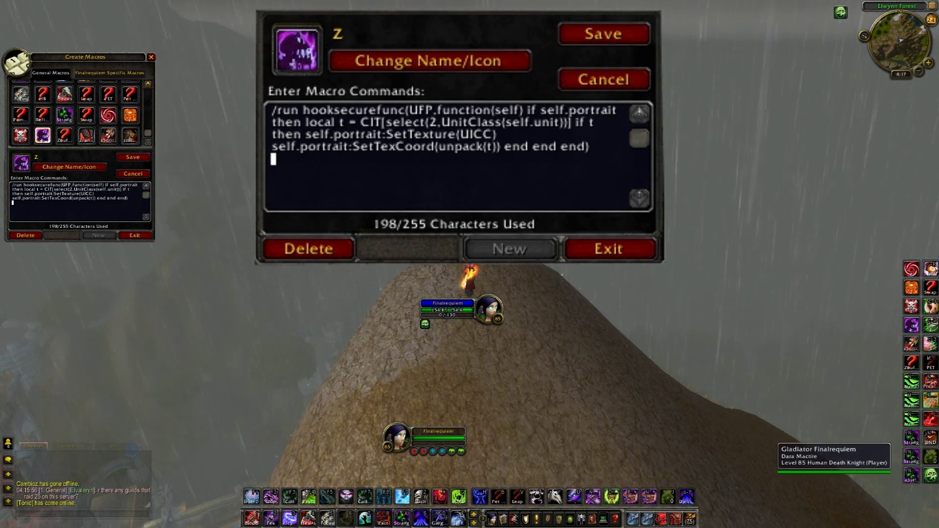
{"action": "left_click", "coordinate": [397, 437]}
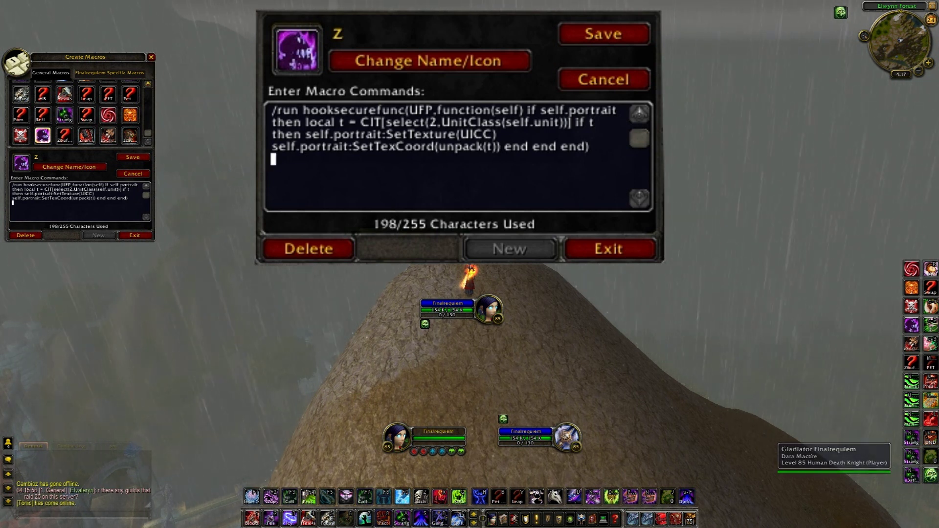
{"action": "left_click", "coordinate": [135, 235]}
{"action": "key", "text": "Escape"}
{"action": "key", "text": "Escape"}
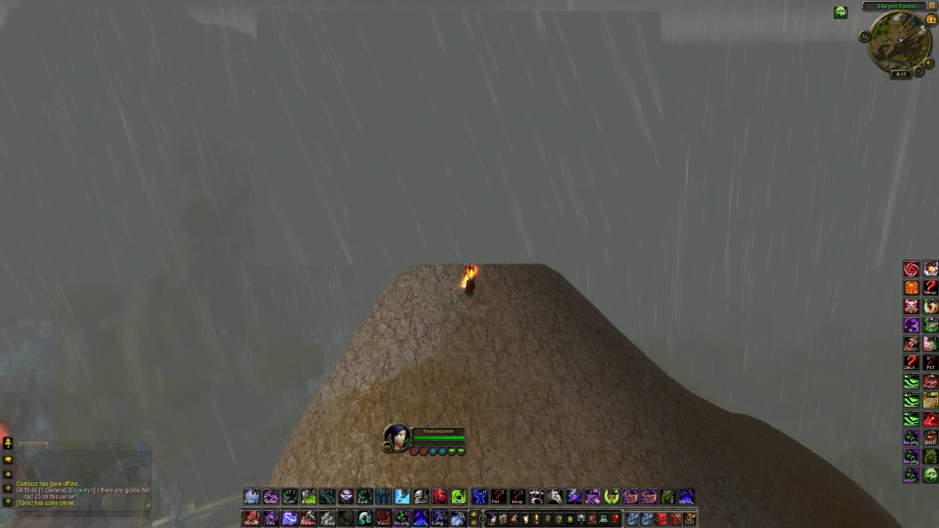
- Target your own character, swap the equipped relic and swap it back to refresh the player portrait, closing the character window
{"action": "left_click", "coordinate": [423, 437]}
{"action": "left_click", "coordinate": [491, 519]}
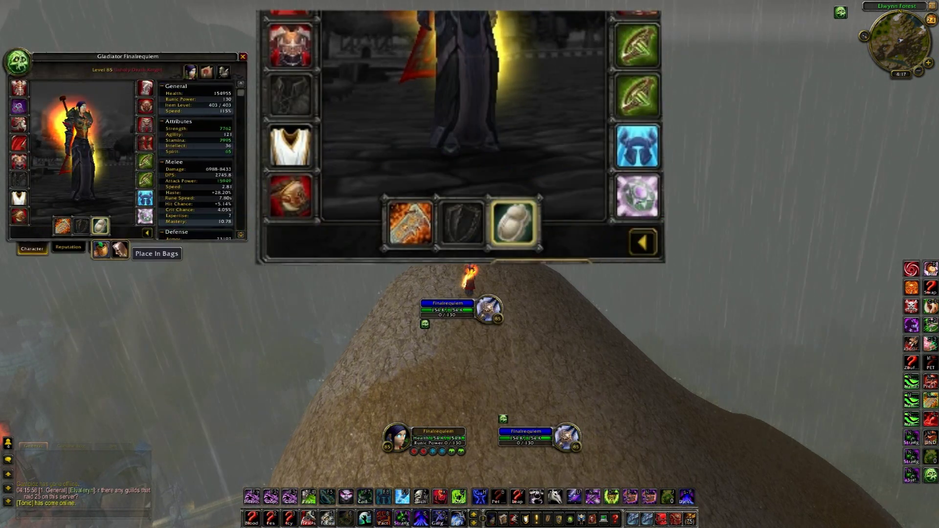
{"action": "left_click", "coordinate": [100, 249]}
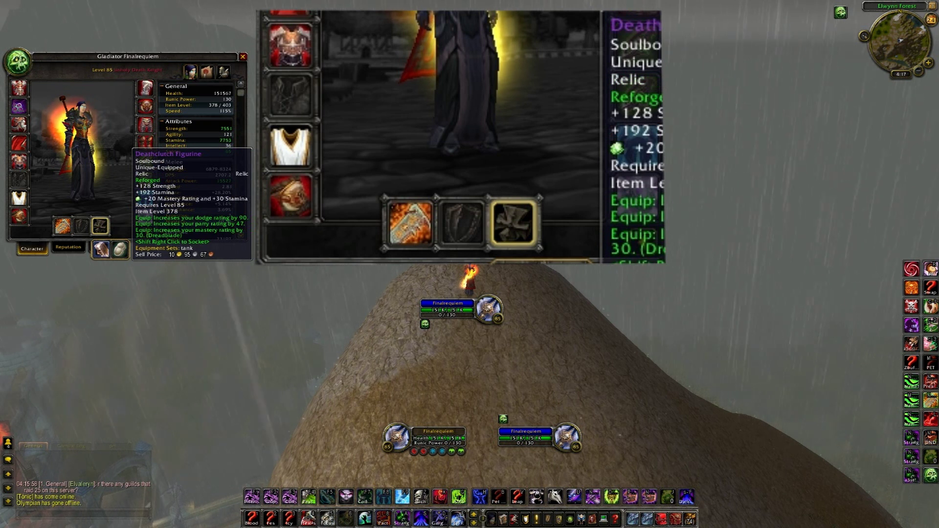
{"action": "left_click", "coordinate": [102, 250]}
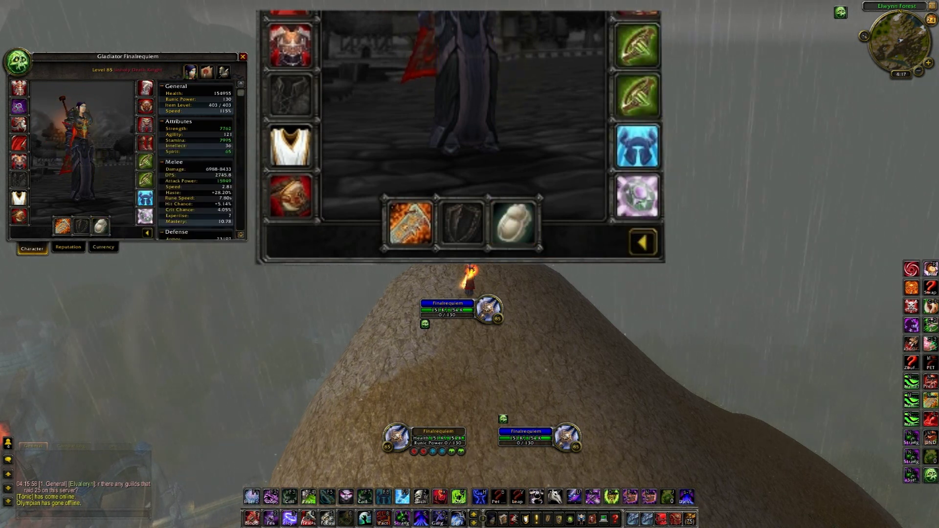
{"action": "key", "text": "Escape"}
{"action": "key", "text": "Escape"}
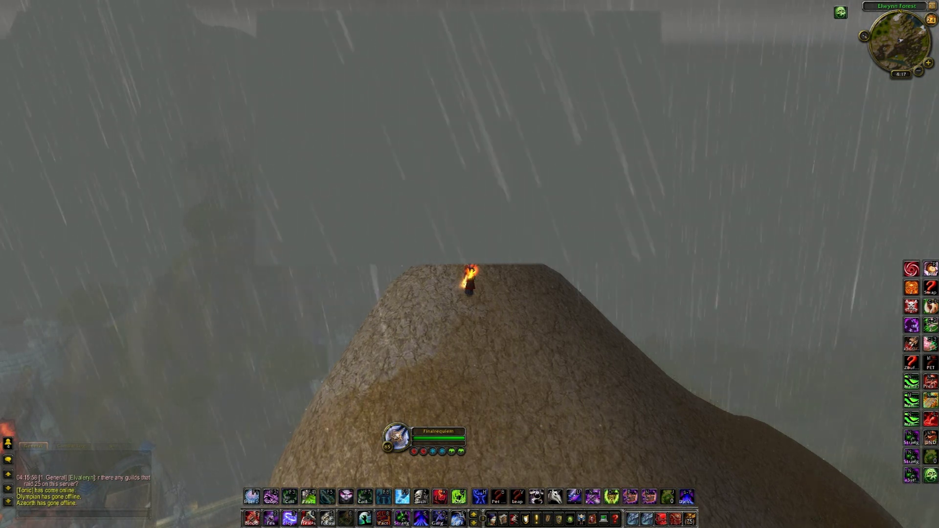
- Reopen the macro window with /m and show the zScriptpractice macro with its SetScale and CastingBarFrame commands
{"action": "key", "text": "Return"}
{"action": "type", "text": "/m"}
{"action": "key", "text": "Return"}
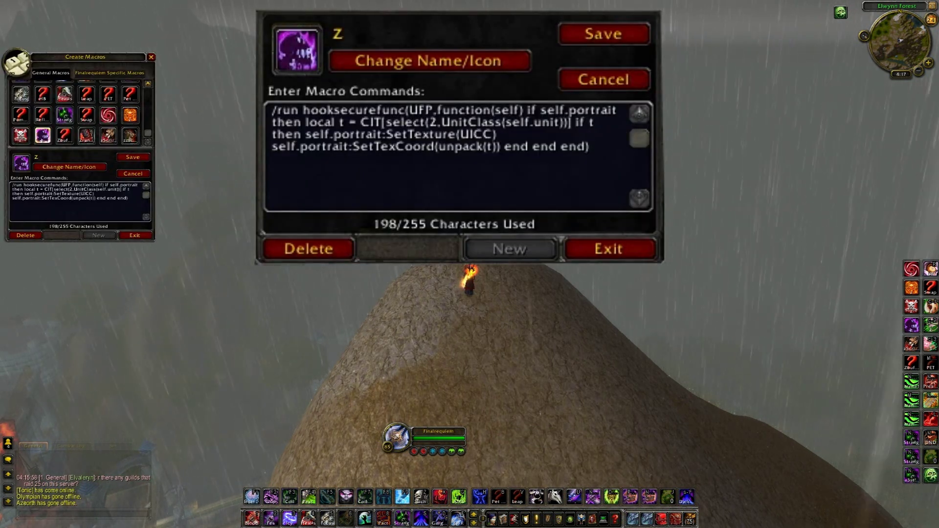
{"action": "left_click", "coordinate": [108, 136]}
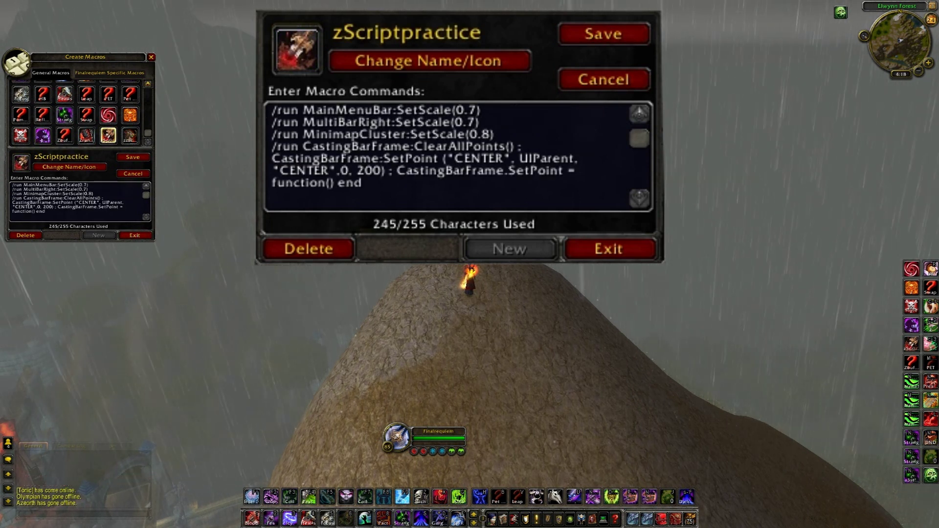
{"action": "left_click", "coordinate": [114, 207]}
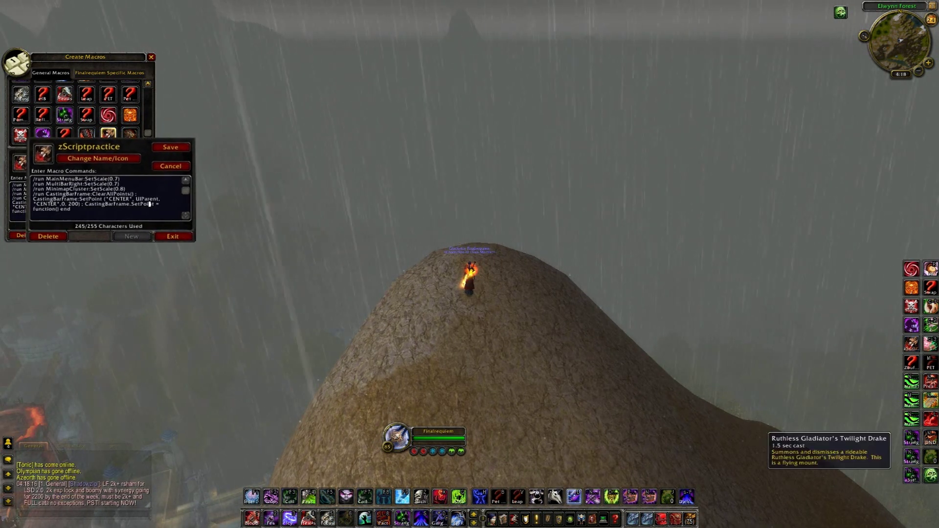
- Interrupt a Twilight Drake summon, run the zScriptpractice macro, and resummon the drake to compare the cast bar position
{"action": "left_click", "coordinate": [574, 498]}
{"action": "key", "text": "w"}
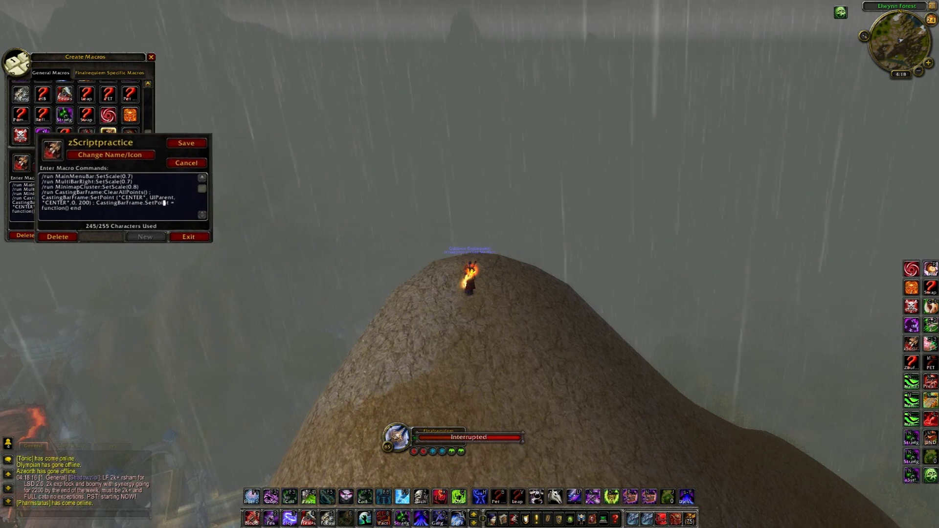
{"action": "left_click", "coordinate": [911, 344]}
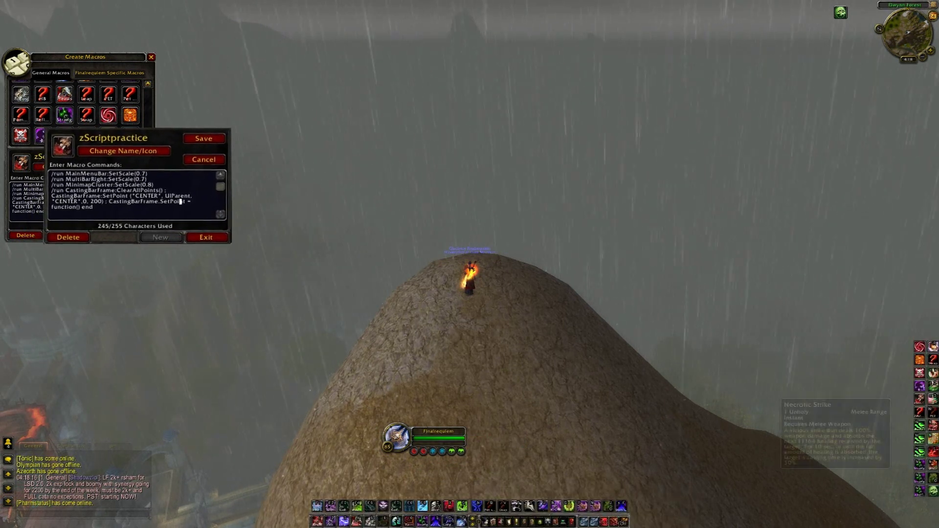
{"action": "left_click", "coordinate": [543, 507]}
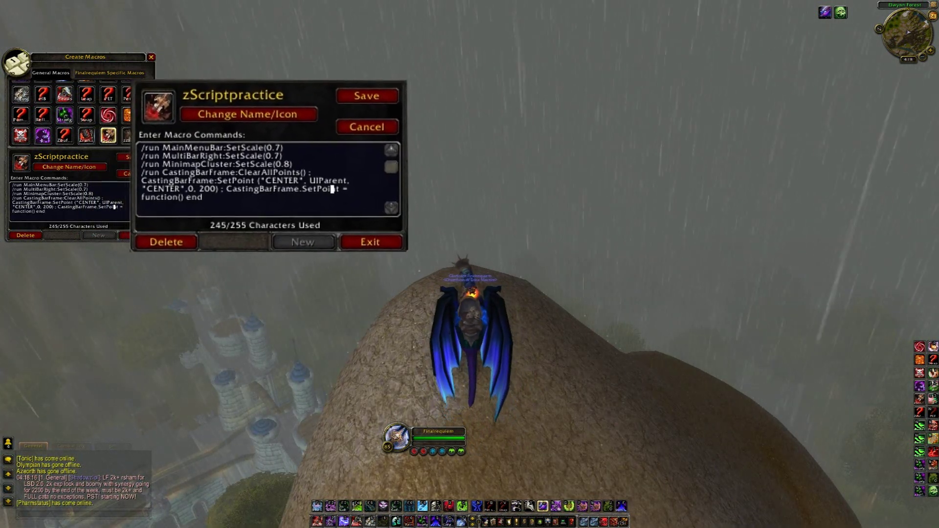
- Trace the MinimapCluster:SetScale(0.8), CastingBarFrame:ClearAllPoints and CastingBarFrame:SetPoint commands in the zScriptpractice macro with the text cursor
{"action": "left_click", "coordinate": [89, 198]}
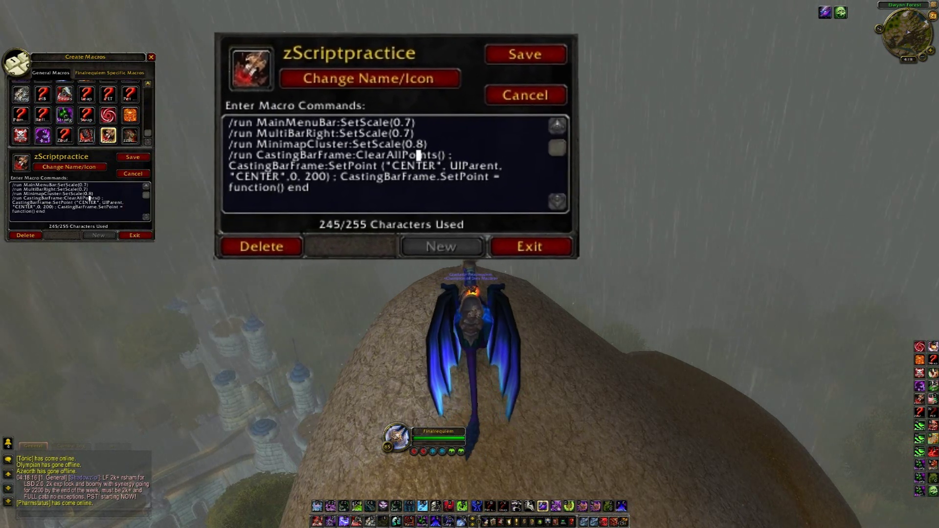
{"action": "left_click", "coordinate": [89, 194]}
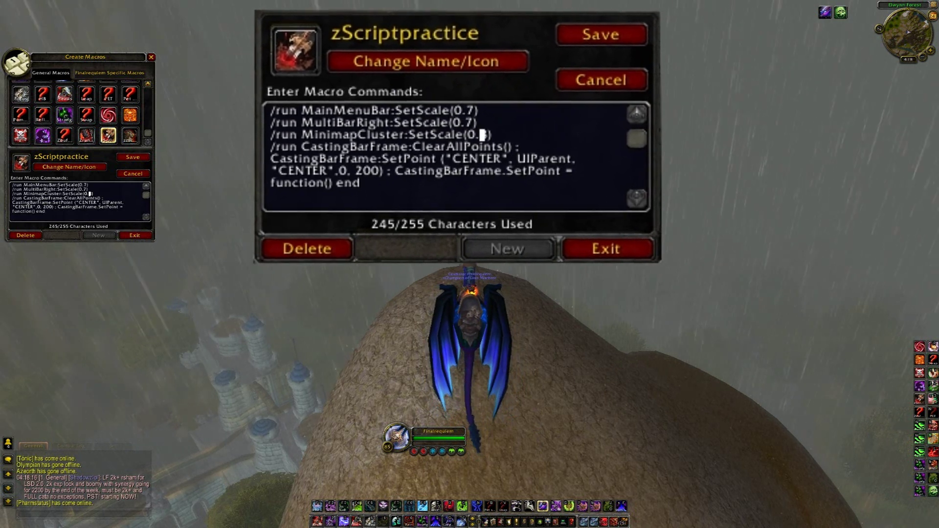
{"action": "key", "text": "Down"}
{"action": "key", "text": "Down"}
{"action": "key", "text": "Down"}
{"action": "key", "text": "Left"}
{"action": "key", "text": "Left"}
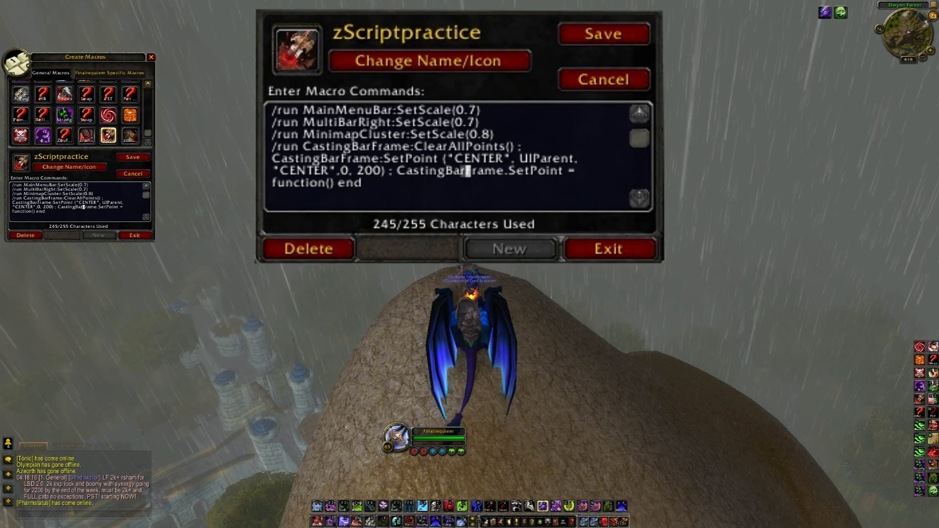
{"action": "key", "text": "Left"}
{"action": "key", "text": "Left"}
{"action": "key", "text": "Left"}
{"action": "key", "text": "Left"}
{"action": "key", "text": "Left"}
{"action": "key", "text": "Left"}
{"action": "key", "text": "Left"}
{"action": "key", "text": "Left"}
{"action": "key", "text": "Left"}
{"action": "key", "text": "Left"}
{"action": "key", "text": "Left"}
{"action": "key", "text": "Left"}
{"action": "key", "text": "Left"}
{"action": "key", "text": "Left"}
{"action": "key", "text": "Left"}
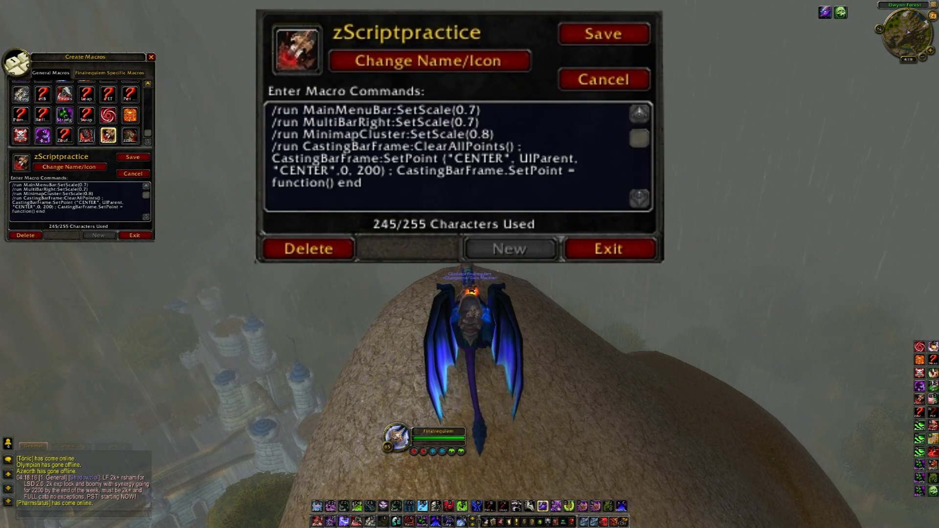
{"action": "key", "text": "Up"}
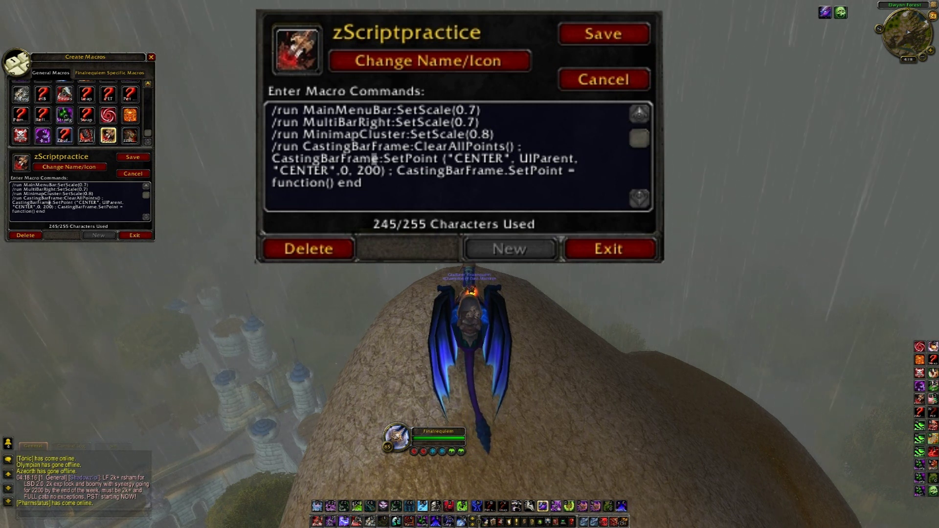
{"action": "left_click", "coordinate": [64, 135]}
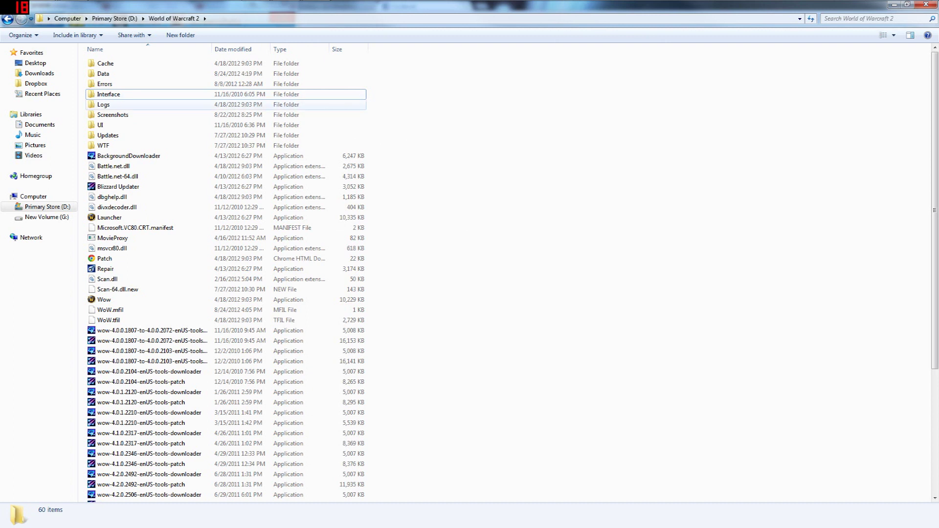
- Switch to Windows Explorer and open the LoseControl addon folder under Interface\AddOns in the World of Warcraft 2 directory
{"action": "double_click", "coordinate": [108, 94]}
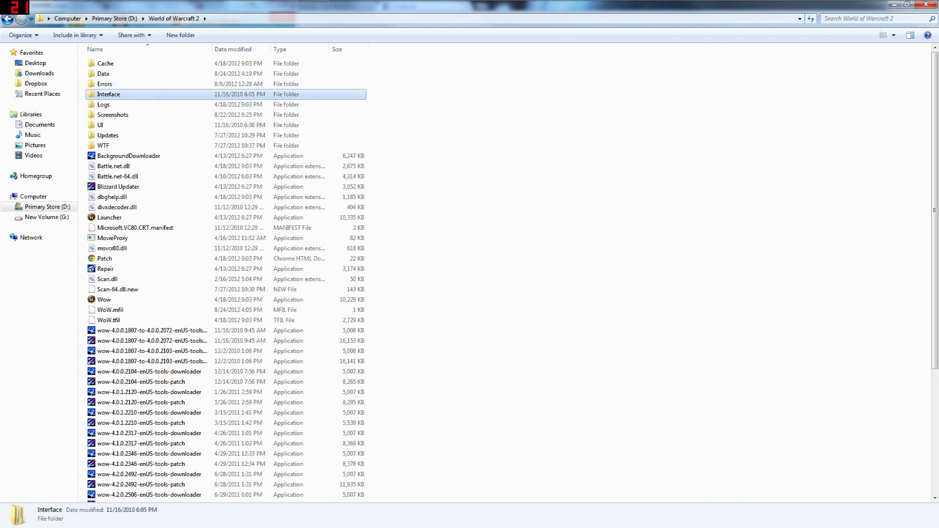
{"action": "double_click", "coordinate": [108, 63]}
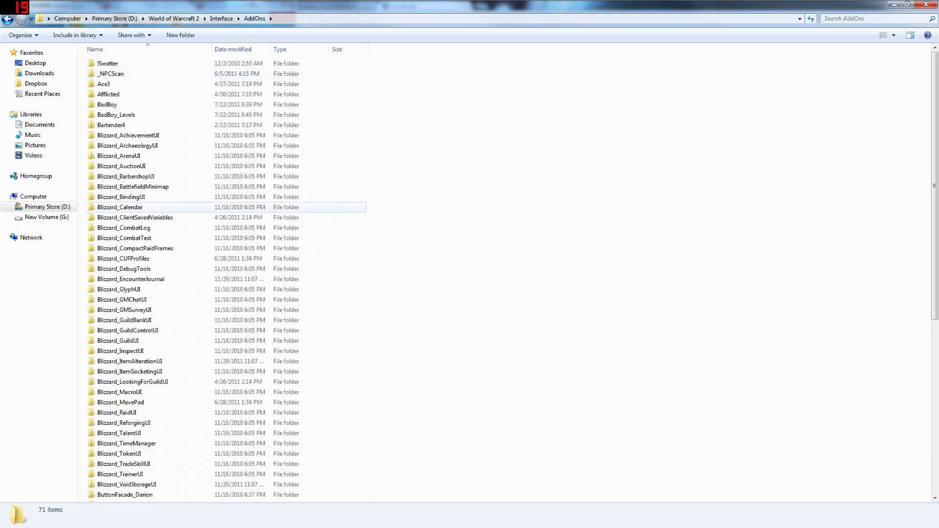
{"action": "scroll", "coordinate": [225, 178], "scroll_direction": "down", "scroll_amount": 7}
{"action": "scroll", "coordinate": [225, 186], "scroll_direction": "down", "scroll_amount": 3}
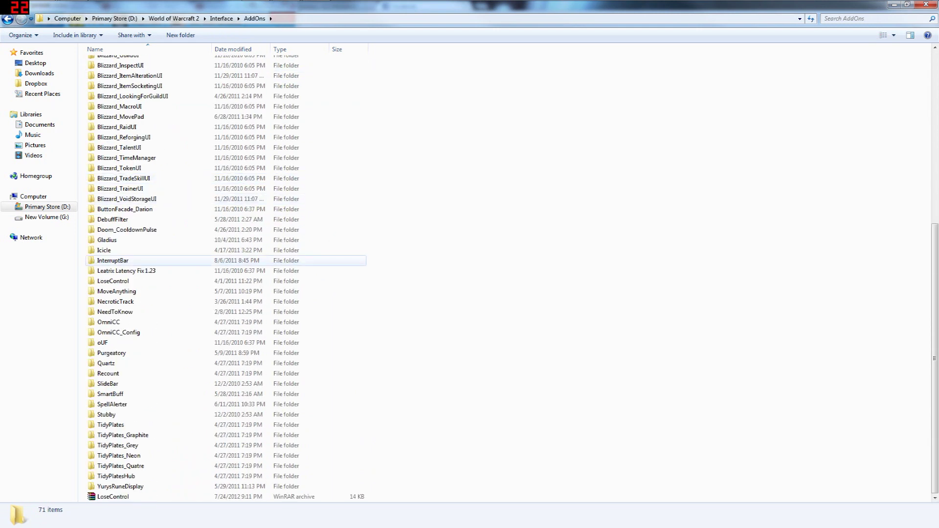
{"action": "double_click", "coordinate": [113, 281]}
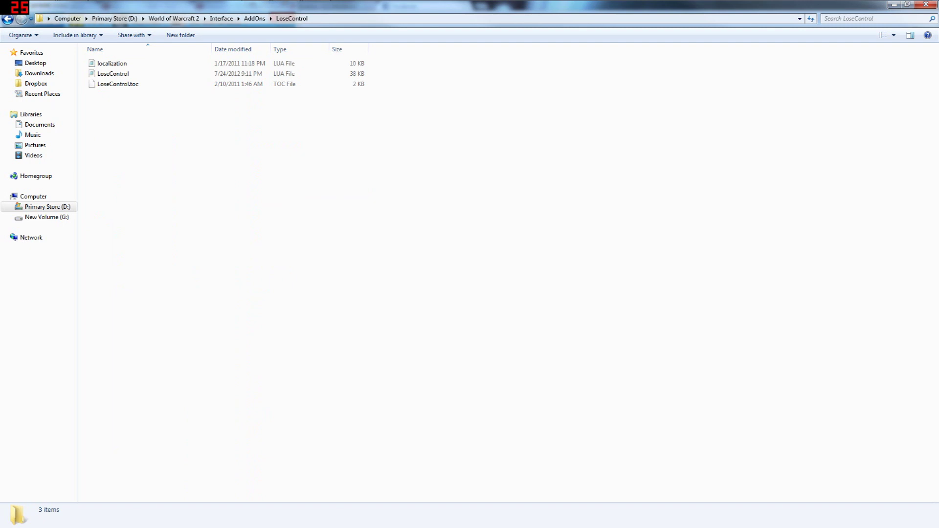
- Open the LoseControl LUA file in Notepad and maximise its window
{"action": "left_click", "coordinate": [113, 74]}
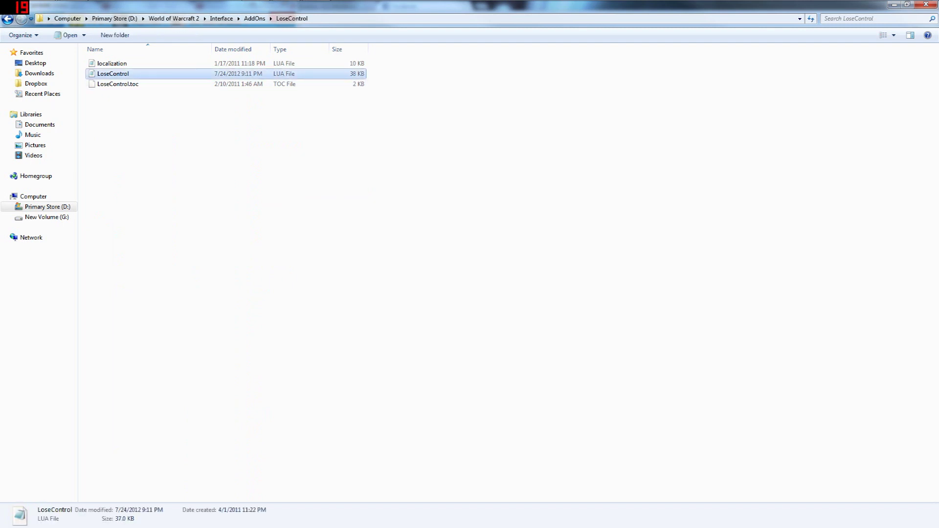
{"action": "double_click", "coordinate": [192, 73]}
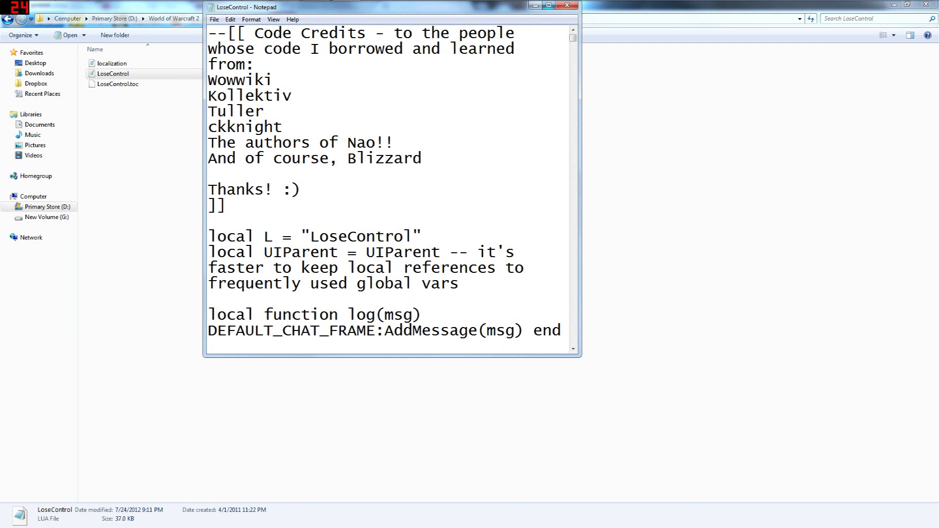
{"action": "left_click", "coordinate": [548, 5]}
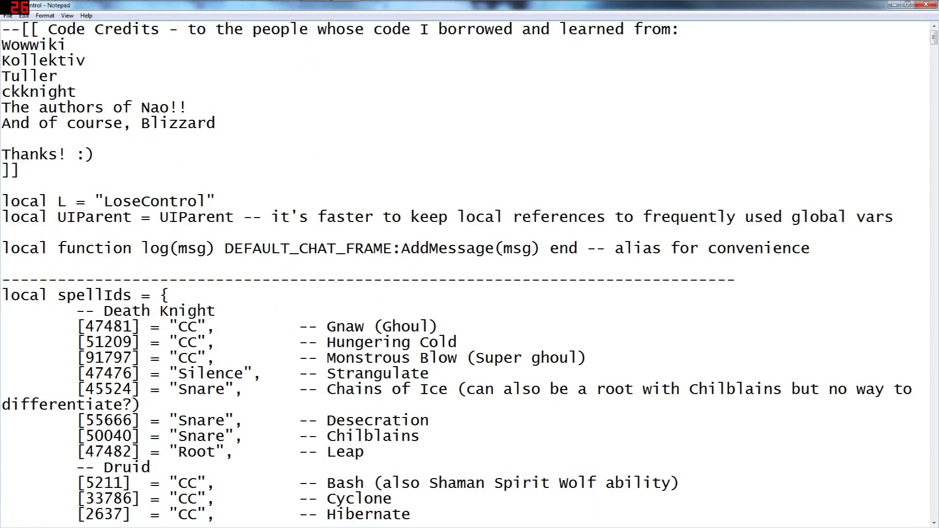
- Examine the Death Knight, Druid and Hunter entries in the LoseControl spellIds list, including Bash and its category
{"action": "scroll", "coordinate": [457, 272], "scroll_direction": "down", "scroll_amount": 2}
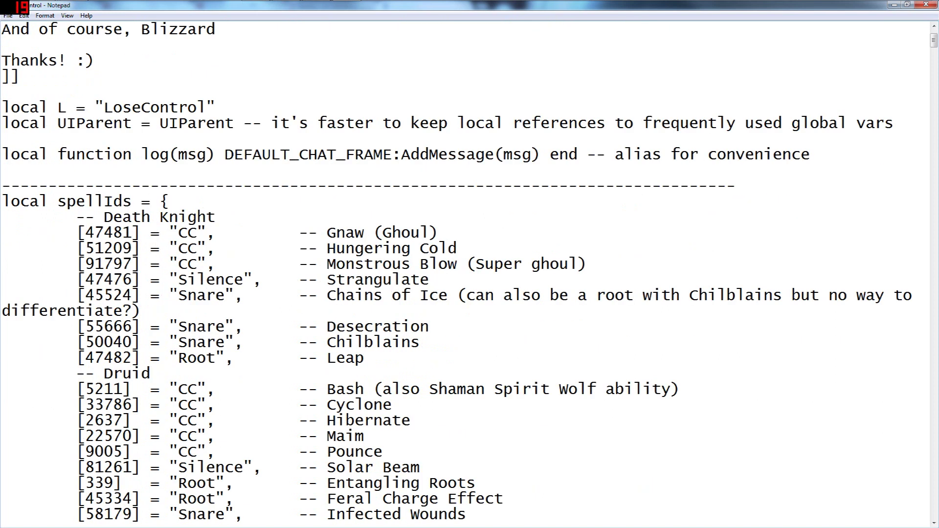
{"action": "scroll", "coordinate": [470, 272], "scroll_direction": "down", "scroll_amount": 1}
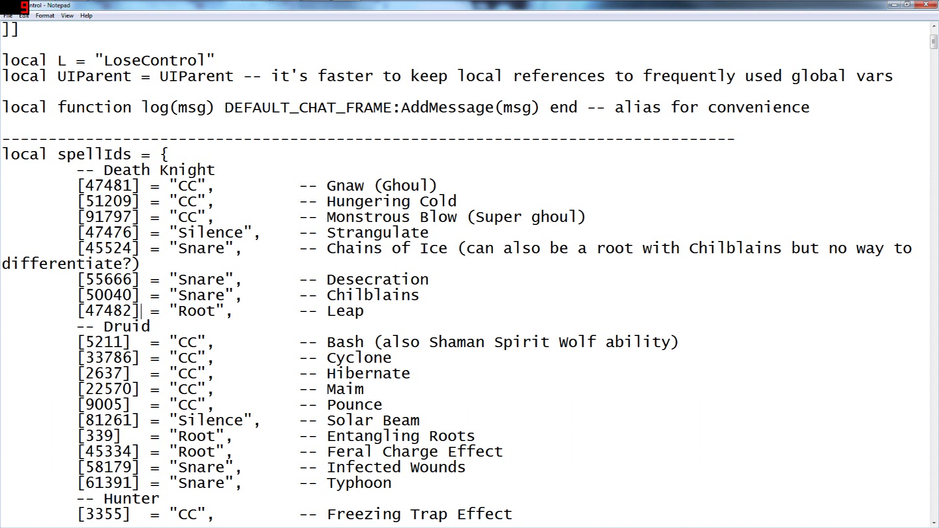
{"action": "scroll", "coordinate": [469, 274], "scroll_direction": "down", "scroll_amount": 1}
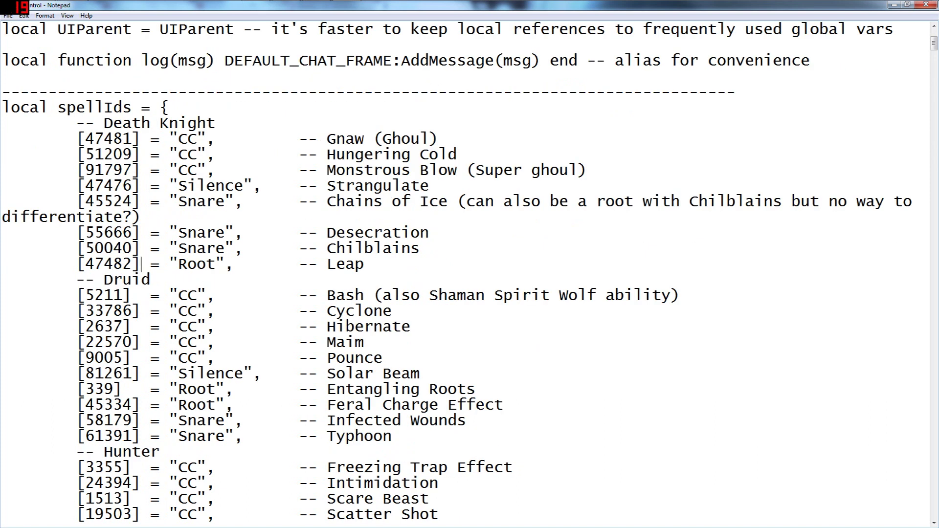
{"action": "scroll", "coordinate": [469, 274], "scroll_direction": "down", "scroll_amount": 2}
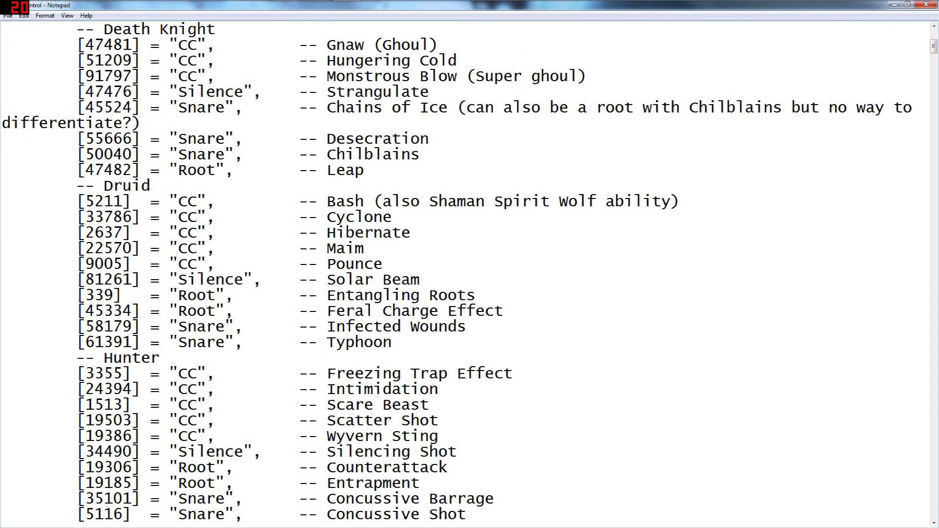
{"action": "left_click_drag", "start_coordinate": [373, 201], "coordinate": [356, 202]}
{"action": "left_click", "coordinate": [373, 201]}
{"action": "scroll", "coordinate": [469, 274], "scroll_direction": "down", "scroll_amount": 3}
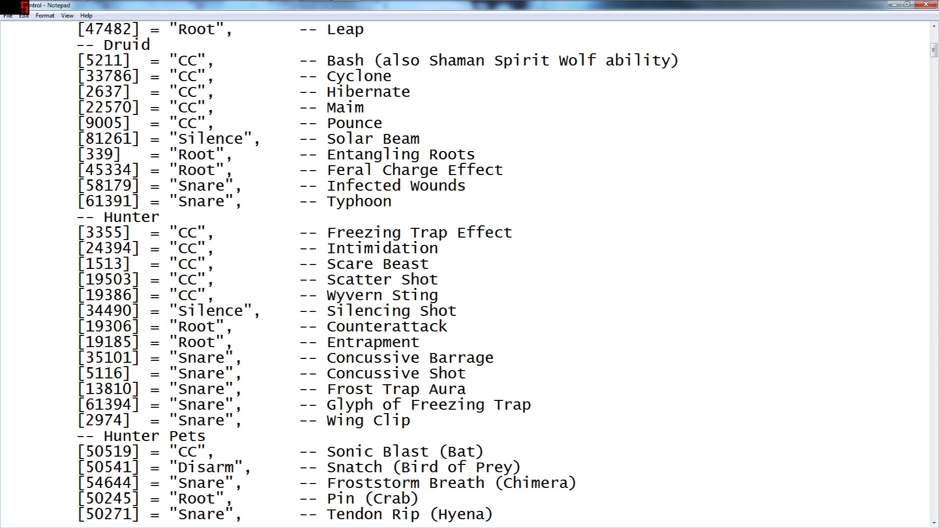
{"action": "scroll", "coordinate": [470, 274], "scroll_direction": "up", "scroll_amount": 1}
{"action": "scroll", "coordinate": [470, 274], "scroll_direction": "down", "scroll_amount": 8}
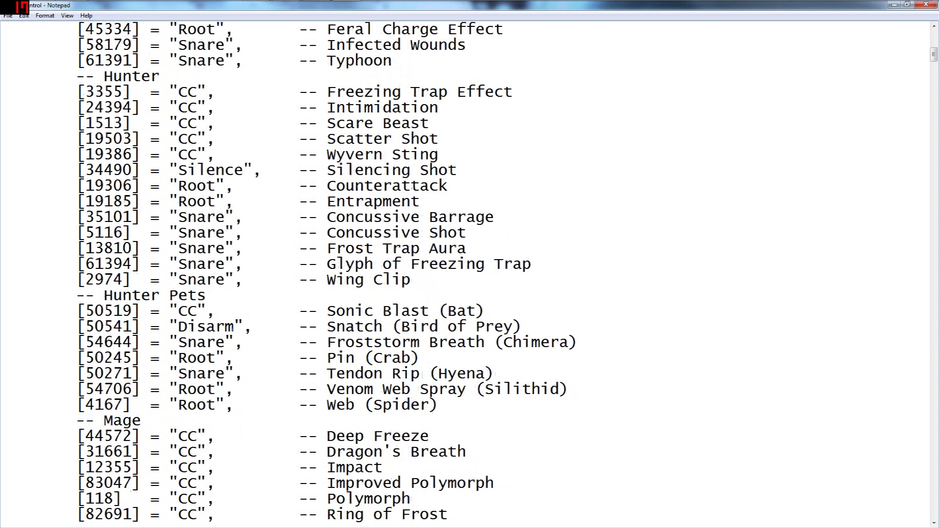
- Read through the Mage to Warrior spell entries and on to the CC Immunities section of the LoseControl list
{"action": "scroll", "coordinate": [470, 274], "scroll_direction": "down", "scroll_amount": 4}
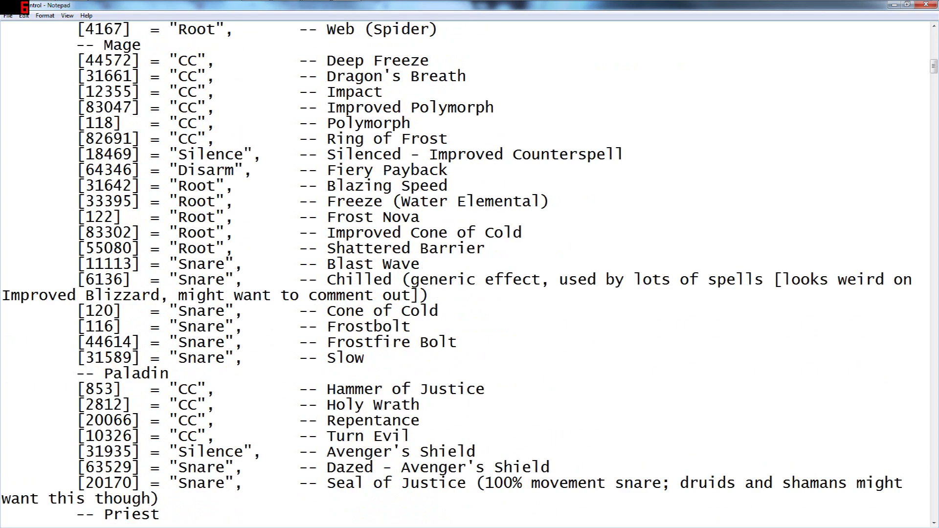
{"action": "scroll", "coordinate": [470, 274], "scroll_direction": "down", "scroll_amount": 5}
{"action": "scroll", "coordinate": [470, 274], "scroll_direction": "down", "scroll_amount": 10}
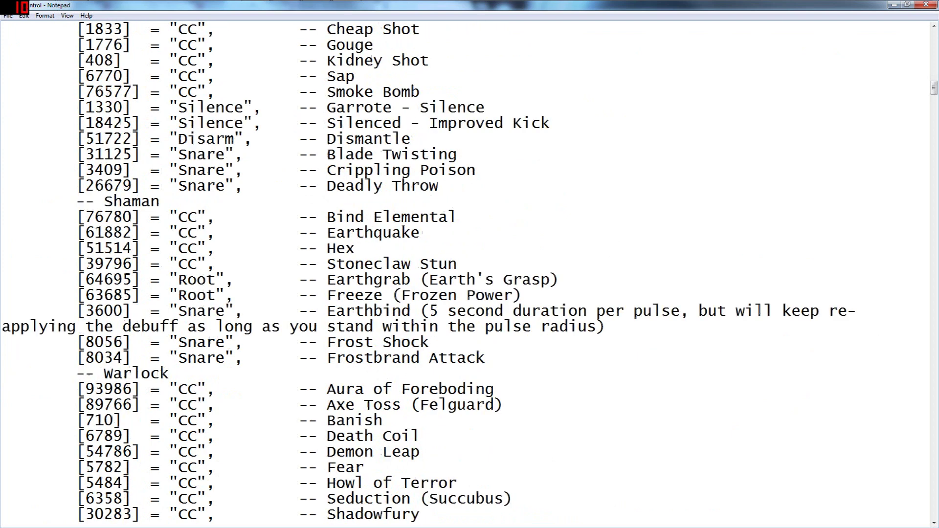
{"action": "scroll", "coordinate": [470, 274], "scroll_direction": "down", "scroll_amount": 4}
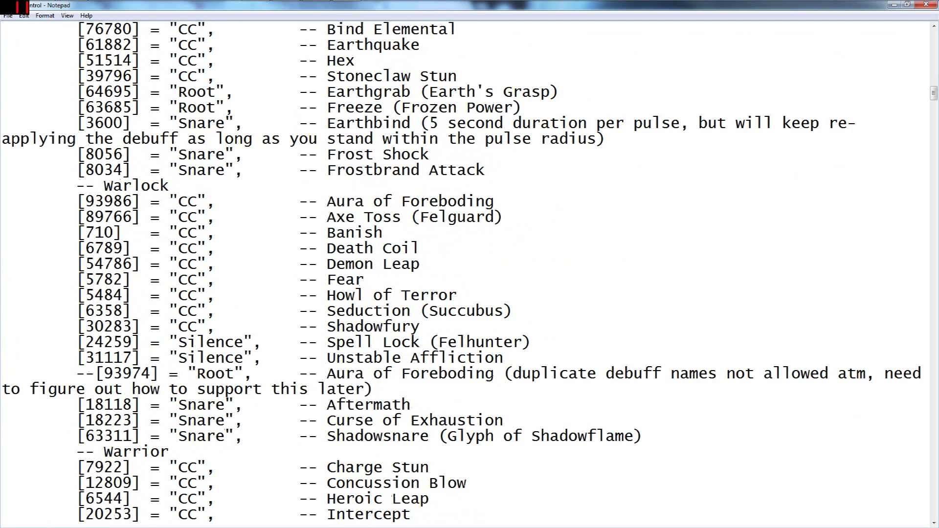
{"action": "scroll", "coordinate": [470, 274], "scroll_direction": "down", "scroll_amount": 18}
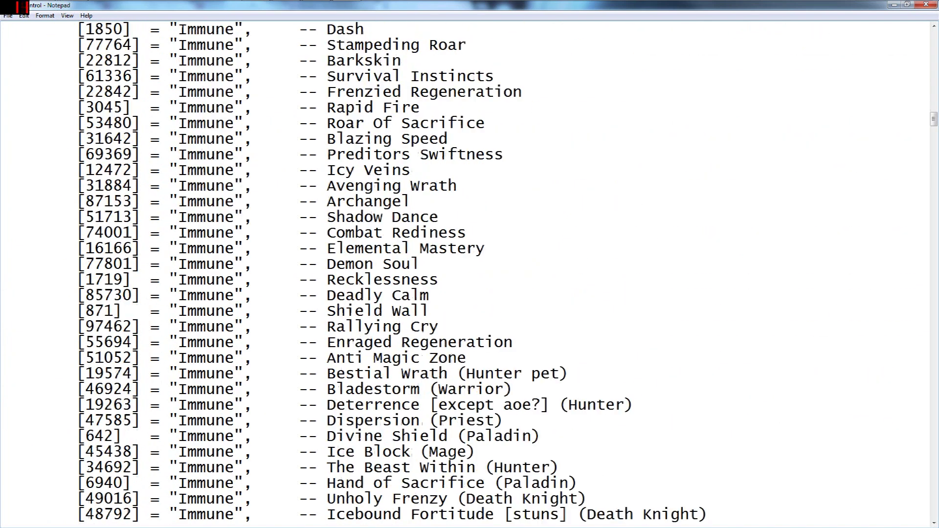
{"action": "scroll", "coordinate": [470, 274], "scroll_direction": "up", "scroll_amount": 3}
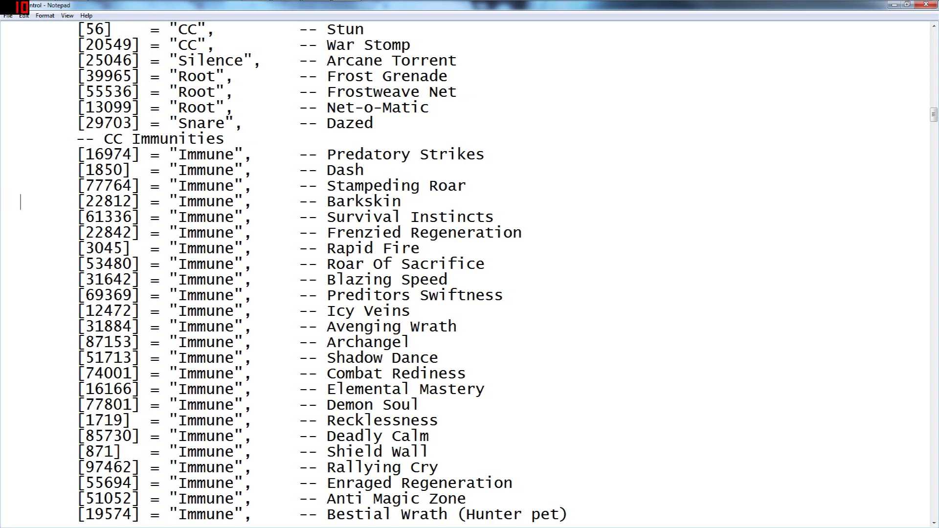
{"action": "key", "text": "End"}
{"action": "key", "text": "Right"}
{"action": "key", "text": "Left"}
{"action": "key", "text": "Right"}
{"action": "key", "text": "Right"}
{"action": "key", "text": "Left"}
{"action": "key", "text": "Left"}
{"action": "key", "text": "Left"}
{"action": "key", "text": "Right"}
{"action": "key", "text": "Right"}
{"action": "key", "text": "Right"}
{"action": "key", "text": "Left"}
{"action": "key", "text": "Left"}
{"action": "key", "text": "Right"}
{"action": "key", "text": "Right"}
{"action": "key", "text": "Left"}
{"action": "key", "text": "Left"}
{"action": "key", "text": "Left"}
{"action": "key", "text": "Right"}
{"action": "key", "text": "Left"}
{"action": "key", "text": "Right"}
{"action": "key", "text": "Right"}
{"action": "key", "text": "Left"}
{"action": "key", "text": "Left"}
{"action": "key", "text": "Left"}
{"action": "key", "text": "Left"}
- Step the text cursor down through the CC Immunities entries to the Spell Immunities section
{"action": "key", "text": "Down"}
{"action": "key", "text": "Down"}
{"action": "key", "text": "Down"}
{"action": "key", "text": "Down"}
{"action": "key", "text": "Down"}
{"action": "key", "text": "Down"}
{"action": "key", "text": "Down"}
{"action": "key", "text": "Down"}
{"action": "key", "text": "Down"}
{"action": "key", "text": "Down"}
{"action": "key", "text": "Down"}
{"action": "key", "text": "Down"}
{"action": "key", "text": "Down"}
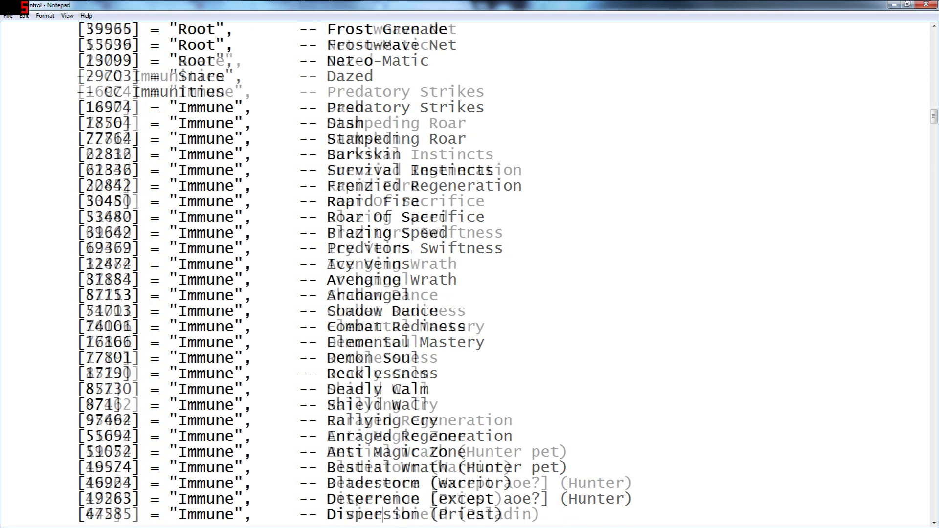
{"action": "key", "text": "Down"}
{"action": "key", "text": "Down"}
{"action": "key", "text": "Down"}
{"action": "key", "text": "Down"}
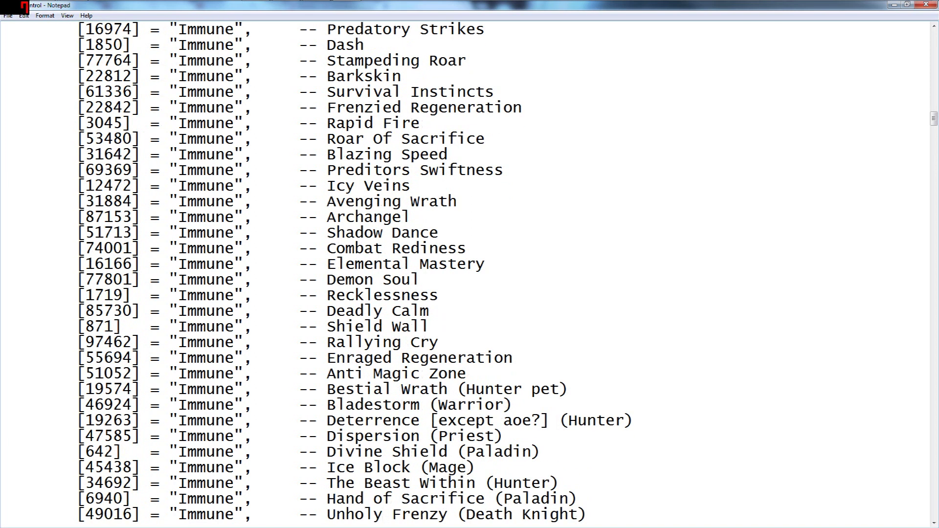
{"action": "key", "text": "Up"}
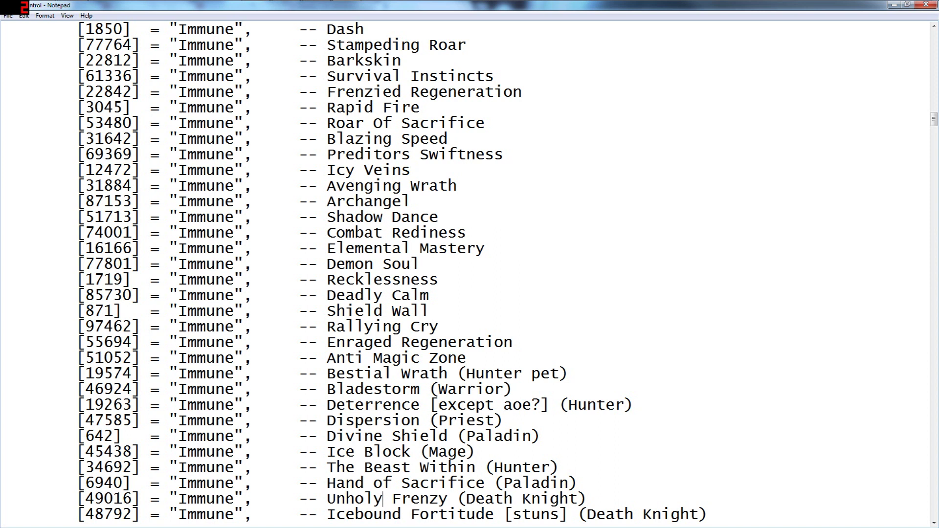
{"action": "key", "text": "Down"}
{"action": "key", "text": "Down"}
{"action": "key", "text": "Down"}
{"action": "key", "text": "Down"}
{"action": "key", "text": "Down"}
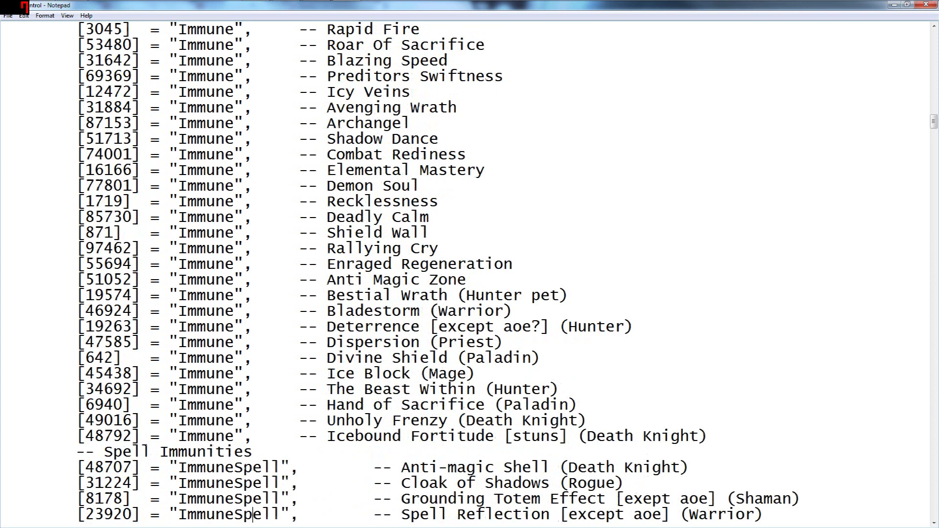
- Trace the Anti-magic Shell and Cloak of Shadows entries under Spell Immunities with the text cursor
{"action": "key", "text": "Up"}
{"action": "key", "text": "Up"}
{"action": "key", "text": "Right"}
{"action": "key", "text": "Right"}
{"action": "key", "text": "Right"}
{"action": "key", "text": "Right"}
{"action": "key", "text": "Right"}
{"action": "key", "text": "Right"}
{"action": "key", "text": "Right"}
{"action": "key", "text": "Right"}
{"action": "key", "text": "Right"}
{"action": "key", "text": "Right"}
{"action": "key", "text": "Right"}
{"action": "key", "text": "Right"}
{"action": "key", "text": "Right"}
{"action": "key", "text": "Right"}
{"action": "key", "text": "Right"}
{"action": "key", "text": "Right"}
{"action": "left_click", "coordinate": [253, 467]}
- Examine the Other Immunities and PvE entries through to the code that follows the spellIds list
{"action": "scroll", "coordinate": [470, 274], "scroll_direction": "down", "scroll_amount": 2}
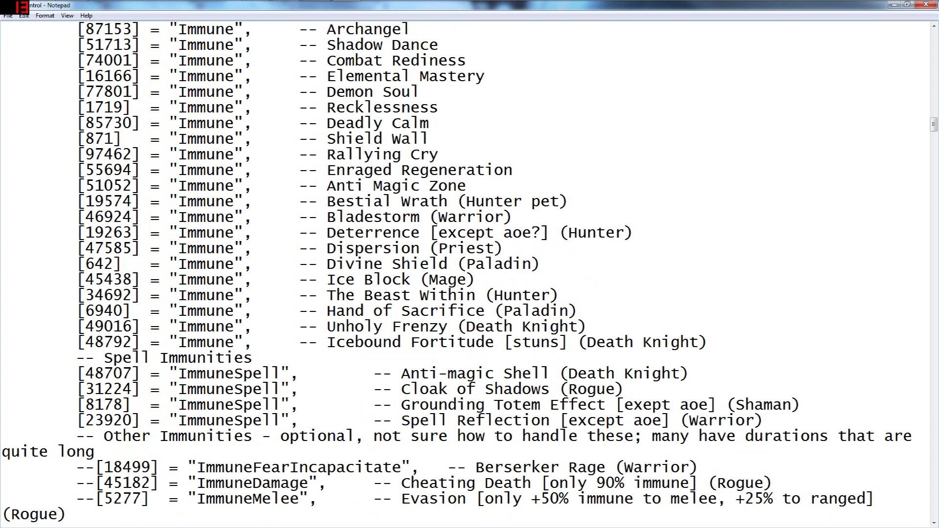
{"action": "scroll", "coordinate": [470, 274], "scroll_direction": "down", "scroll_amount": 2}
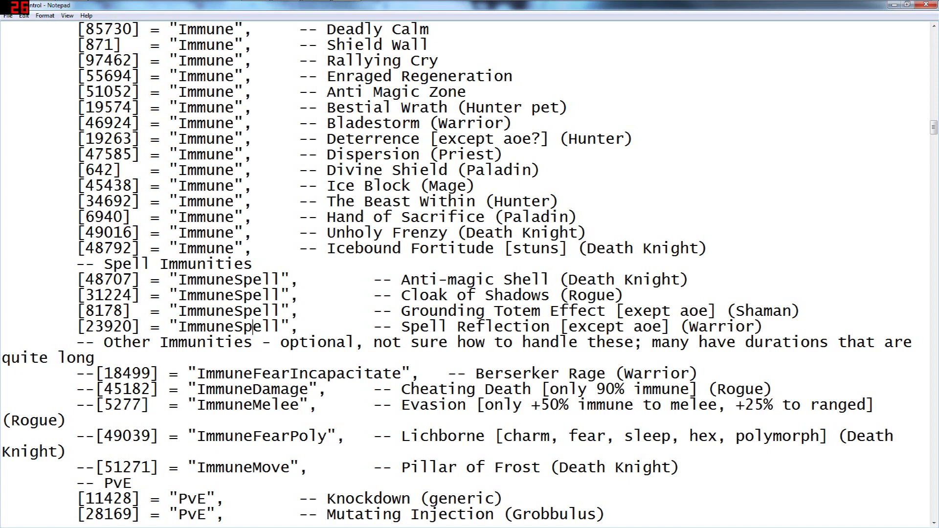
{"action": "scroll", "coordinate": [470, 274], "scroll_direction": "down", "scroll_amount": 1}
{"action": "scroll", "coordinate": [470, 274], "scroll_direction": "down", "scroll_amount": 4}
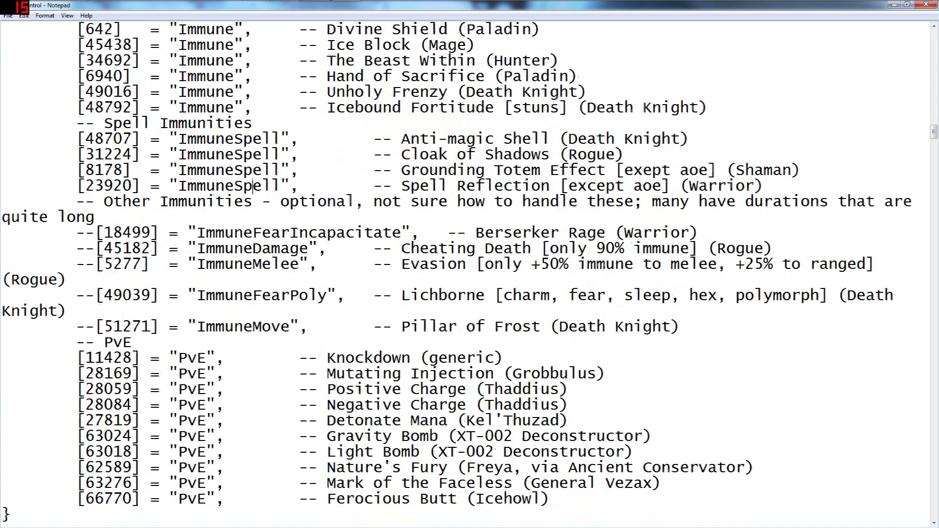
{"action": "scroll", "coordinate": [253, 92], "scroll_direction": "down", "scroll_amount": 12}
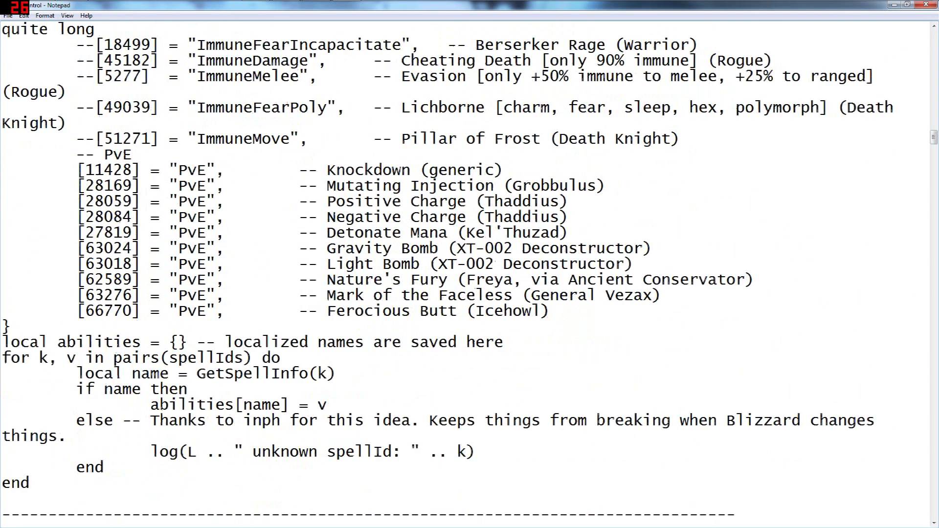
- Review the class sections again from Hunter Pets to Warrior, ending at the CC Immunities entries
{"action": "scroll", "coordinate": [204, 92], "scroll_direction": "up", "scroll_amount": 20}
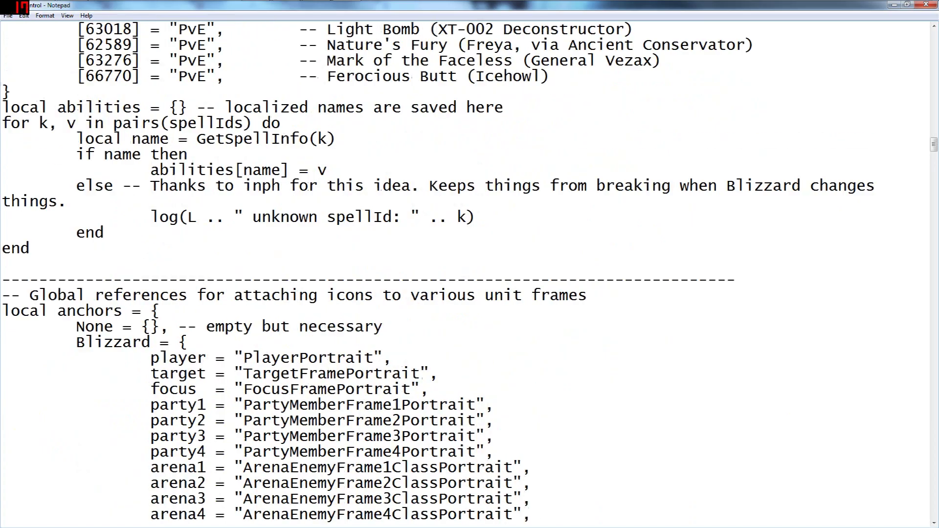
{"action": "scroll", "coordinate": [469, 274], "scroll_direction": "up", "scroll_amount": 20}
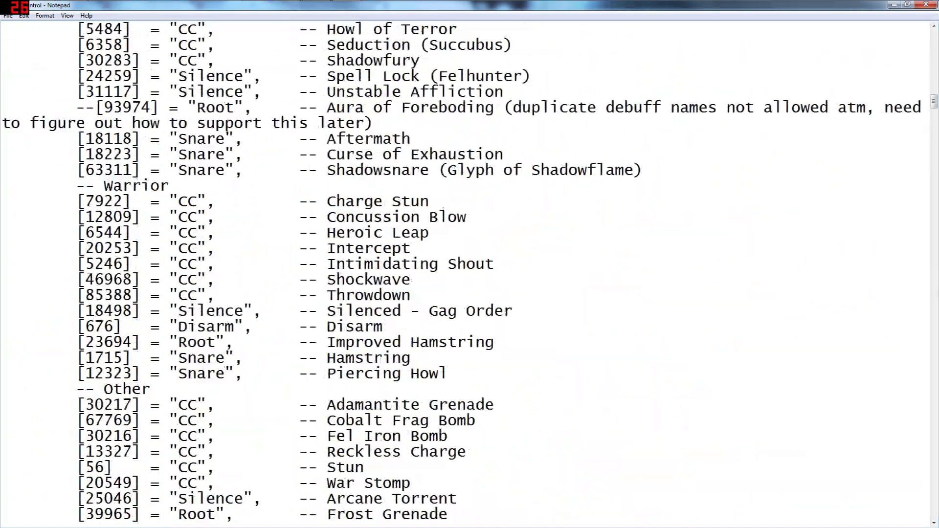
{"action": "scroll", "coordinate": [470, 274], "scroll_direction": "up", "scroll_amount": 20}
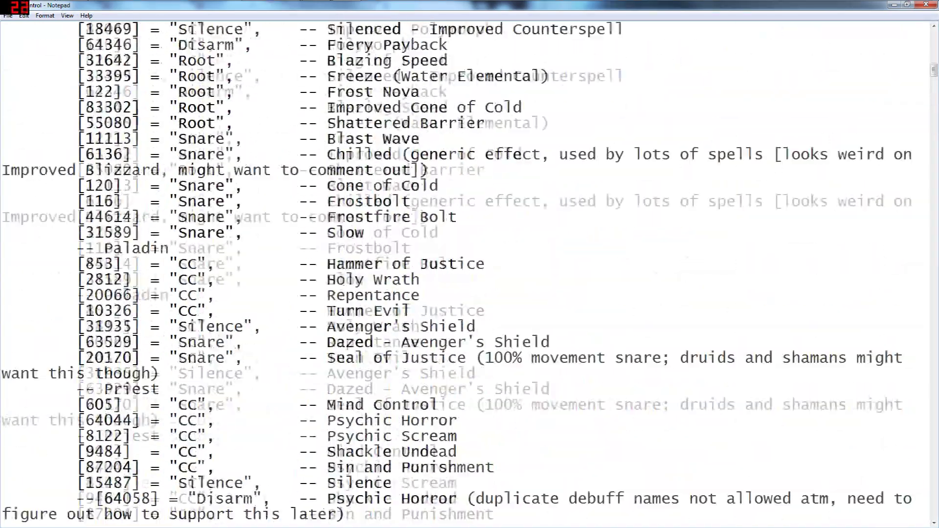
{"action": "scroll", "coordinate": [470, 274], "scroll_direction": "down", "scroll_amount": 15}
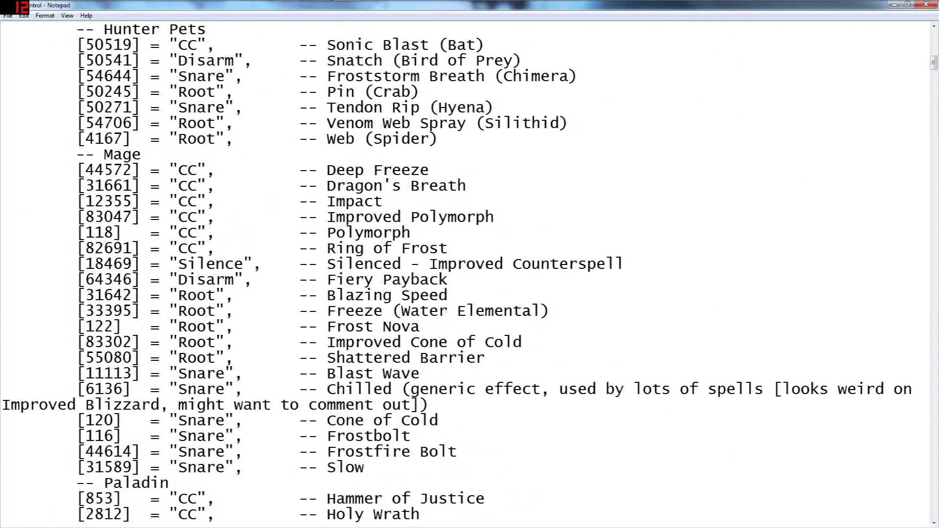
{"action": "scroll", "coordinate": [470, 274], "scroll_direction": "down", "scroll_amount": 13}
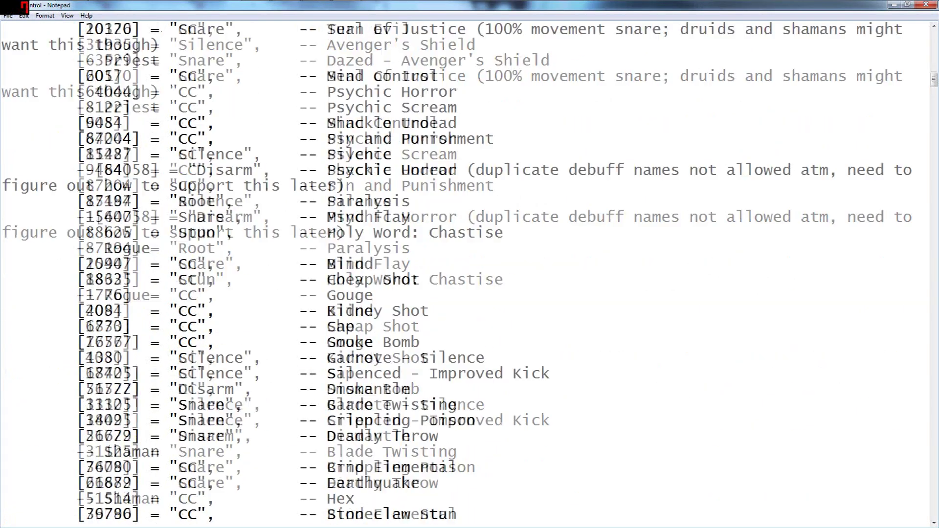
{"action": "scroll", "coordinate": [470, 274], "scroll_direction": "down", "scroll_amount": 5}
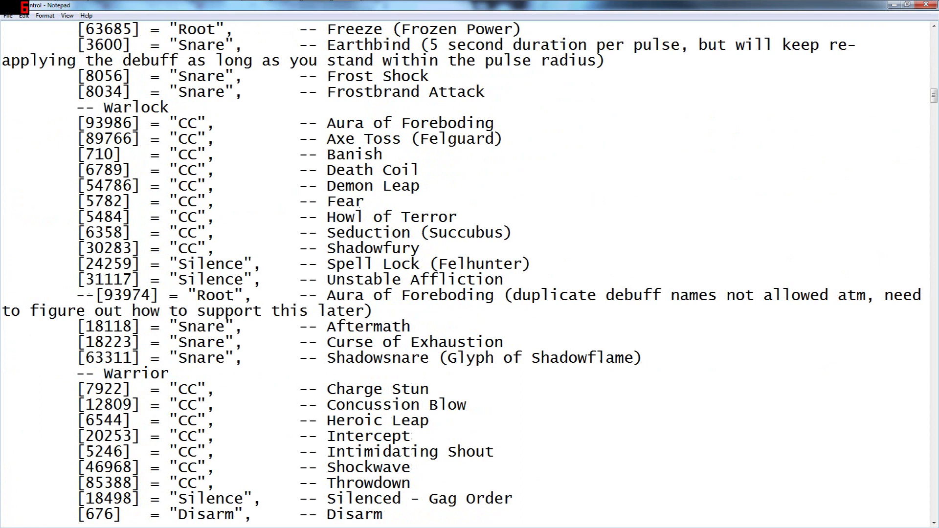
{"action": "scroll", "coordinate": [470, 274], "scroll_direction": "down", "scroll_amount": 12}
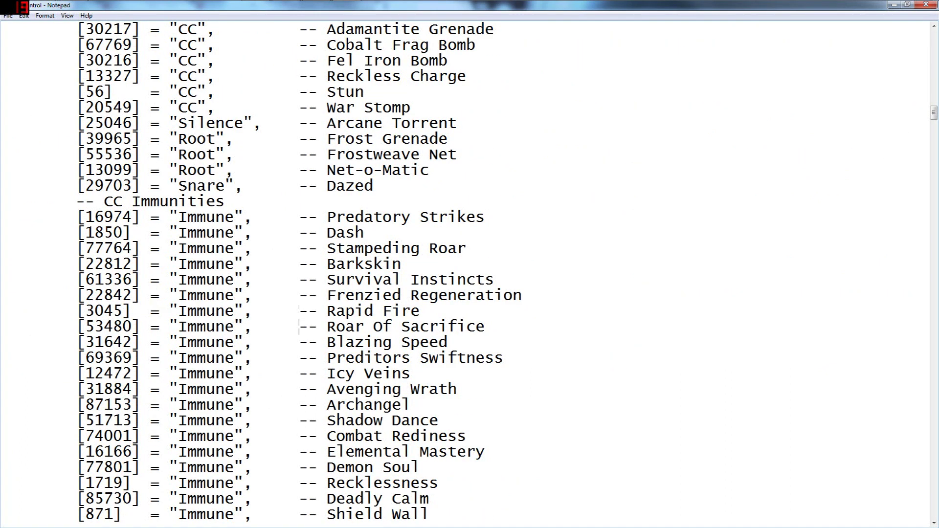
- Trace the Roar Of Sacrifice entry under CC Immunities with the text cursor
{"action": "left_click", "coordinate": [299, 326]}
{"action": "key", "text": "Right"}
{"action": "key", "text": "Right"}
{"action": "key", "text": "Right"}
{"action": "key", "text": "Right"}
{"action": "key", "text": "Right"}
{"action": "key", "text": "Right"}
{"action": "key", "text": "Right"}
{"action": "key", "text": "Right"}
{"action": "key", "text": "Right"}
{"action": "key", "text": "Right"}
{"action": "key", "text": "Right"}
{"action": "key", "text": "Right"}
{"action": "key", "text": "Right"}
{"action": "key", "text": "Right"}
{"action": "key", "text": "Up"}
- Switch to the Wowhead page in Chrome and search the site for "avatar"
{"action": "left_click", "coordinate": [73, 10]}
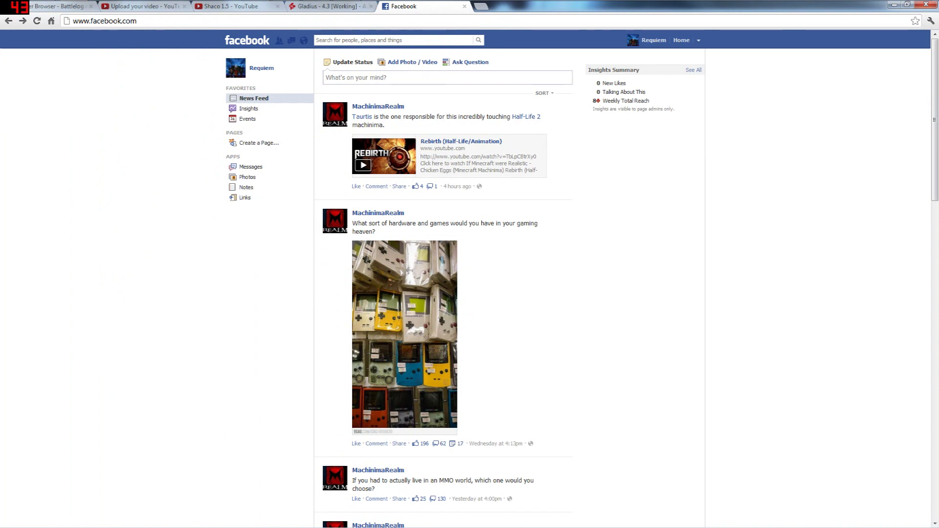
{"action": "left_click_drag", "start_coordinate": [514, 4], "coordinate": [938, 39]}
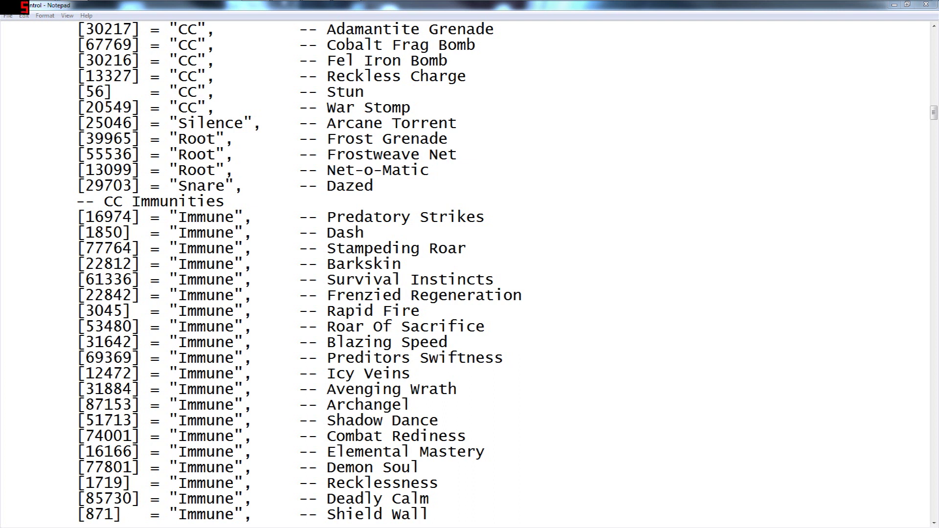
{"action": "key", "text": "alt+Tab"}
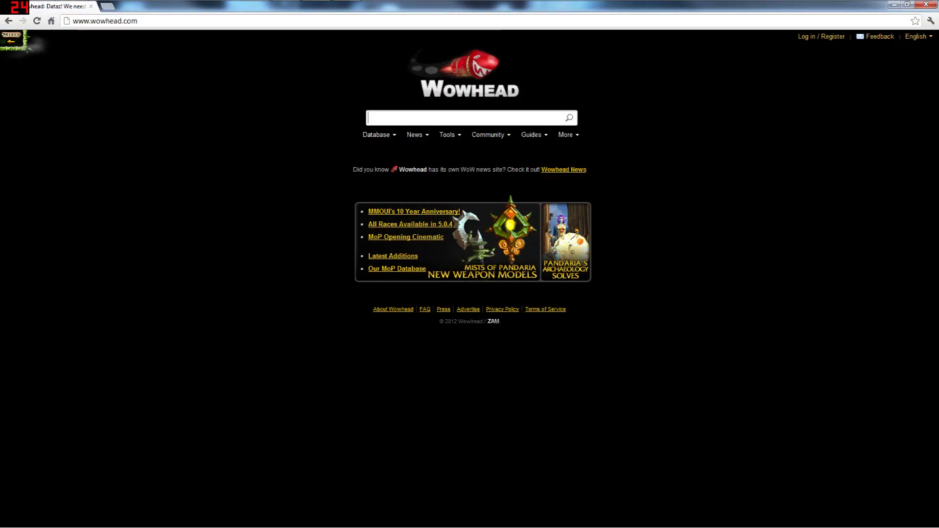
{"action": "type", "text": "avatar"}
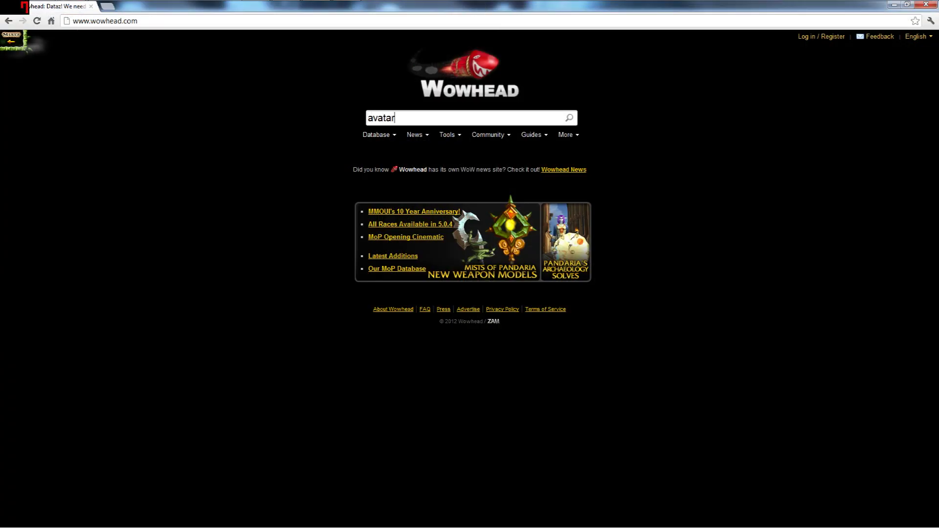
{"action": "key", "text": "Return"}
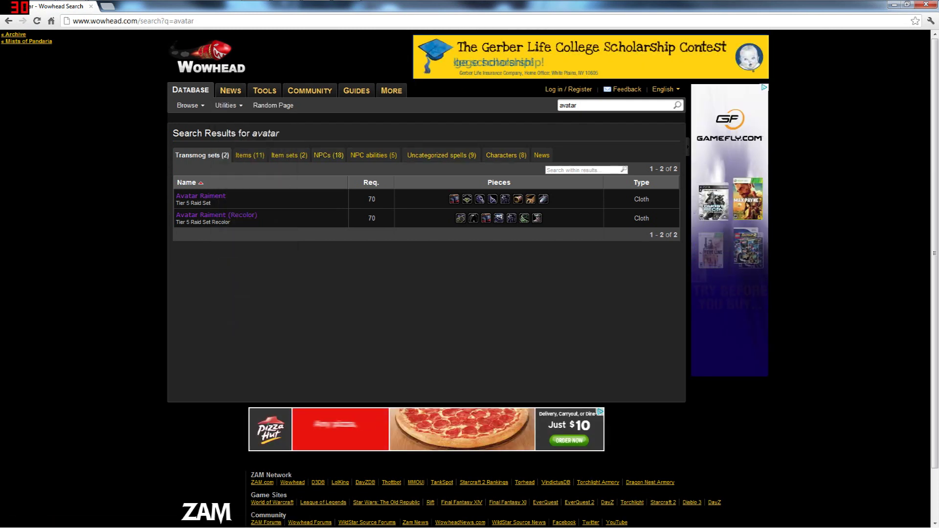
- Search Google for "mop spell ids wow"
{"action": "key", "text": "ctrl+l"}
{"action": "type", "text": "mop "}
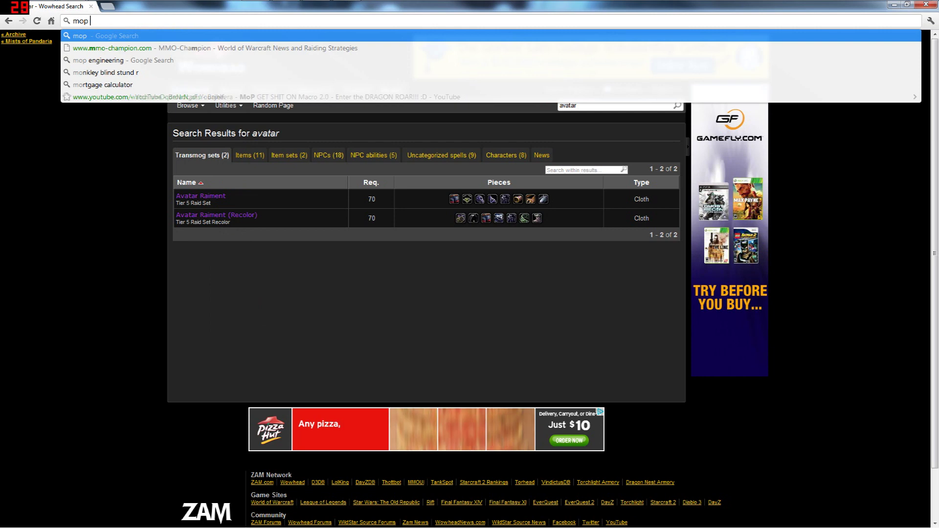
{"action": "type", "text": "spell ids wow"}
{"action": "key", "text": "Return"}
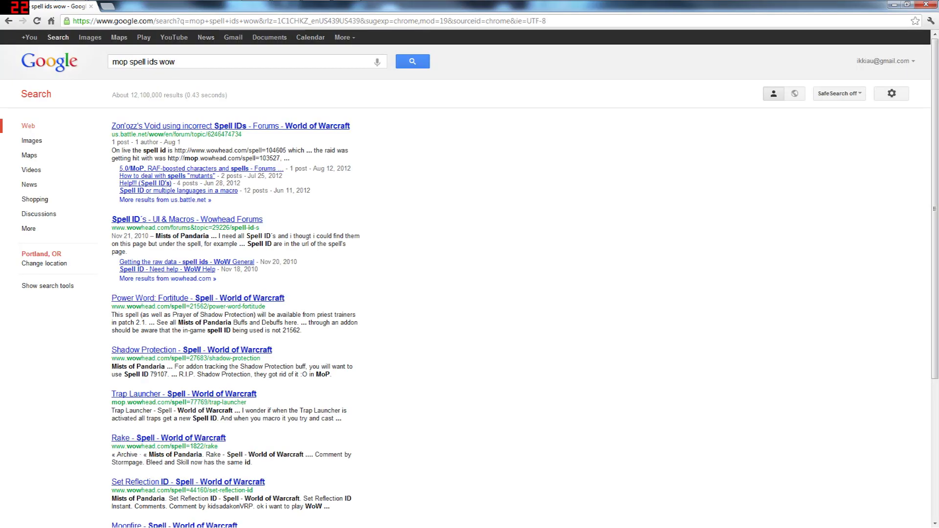
- Leave the Google results and go to wowhead.com
{"action": "triple_click", "coordinate": [143, 62]}
{"action": "left_click", "coordinate": [175, 61]}
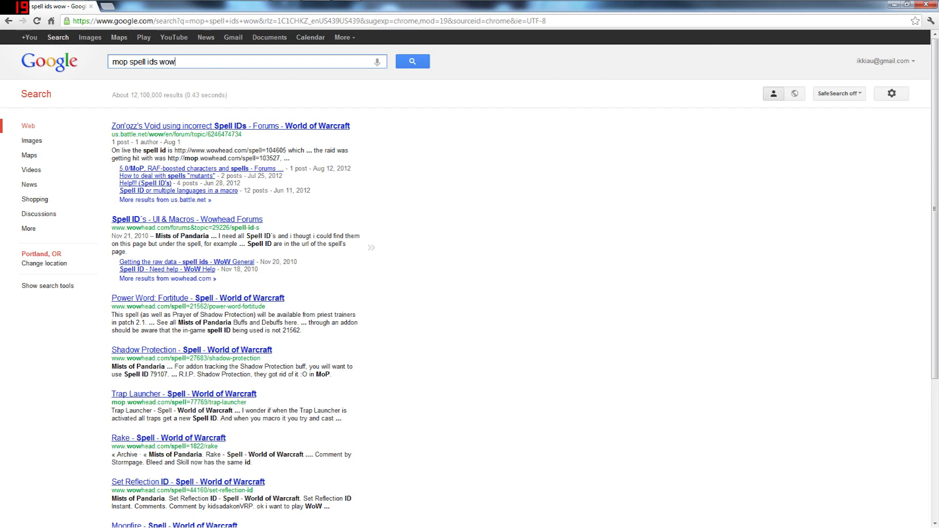
{"action": "key", "text": "ctrl+l"}
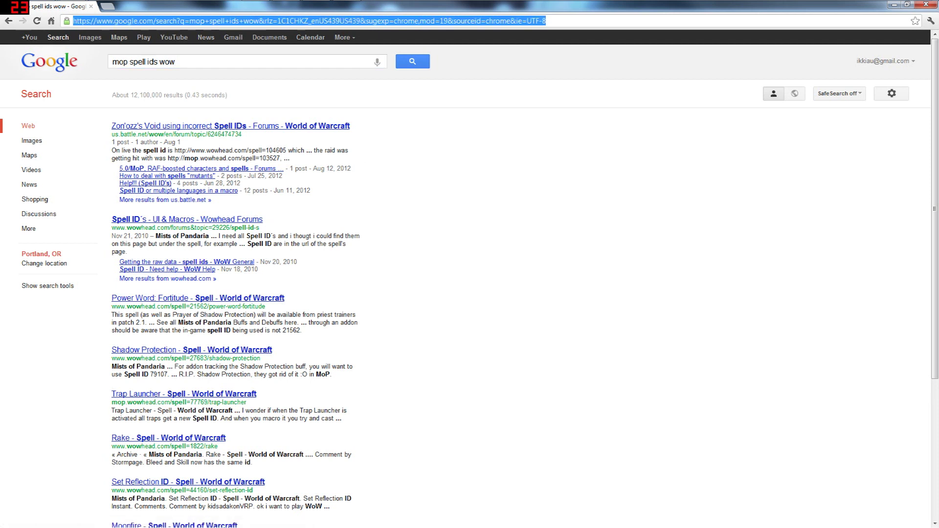
{"action": "type", "text": "wowhead.com"}
{"action": "key", "text": "Return"}
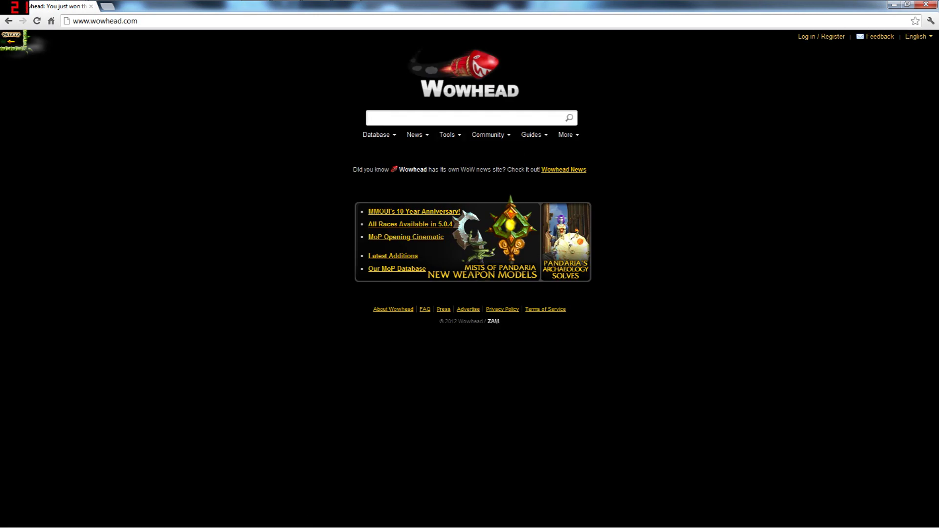
- Search the Wowhead site for "eradication"
{"action": "mouse_move", "coordinate": [379, 135]}
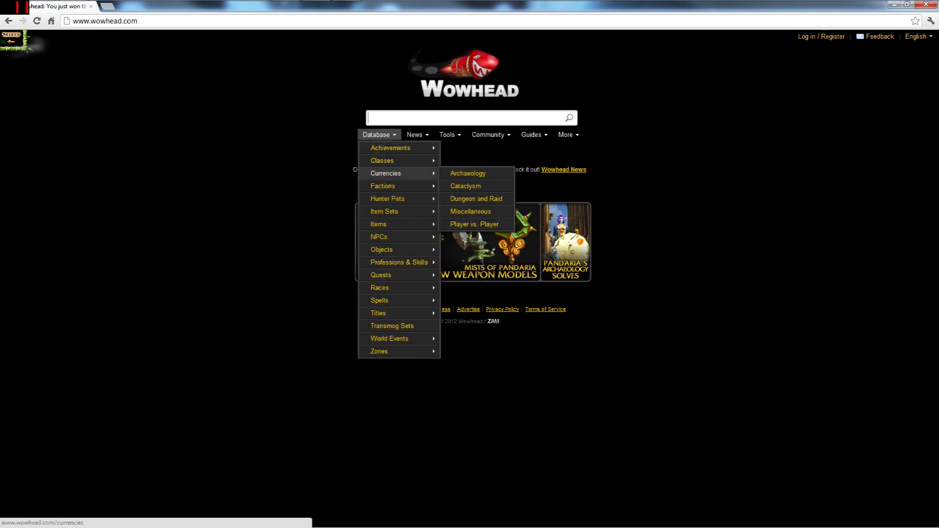
{"action": "mouse_move", "coordinate": [382, 160]}
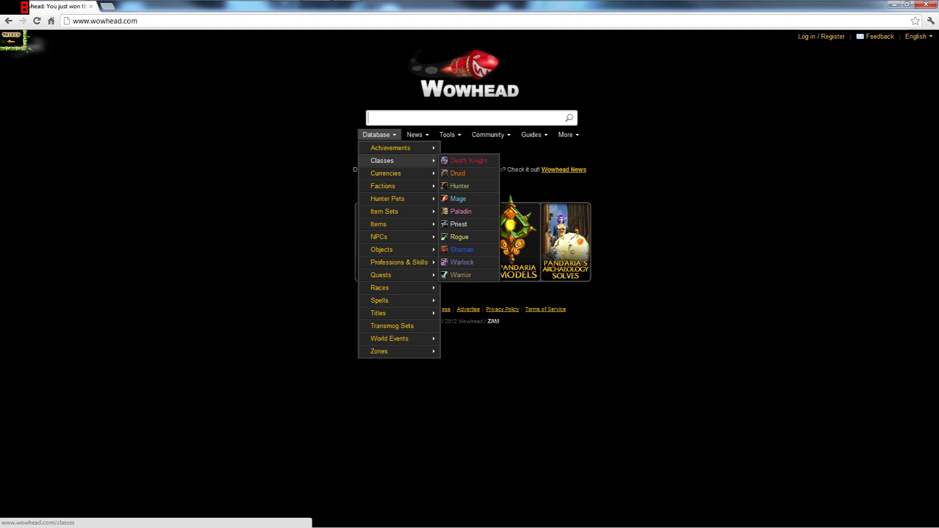
{"action": "mouse_move", "coordinate": [415, 134]}
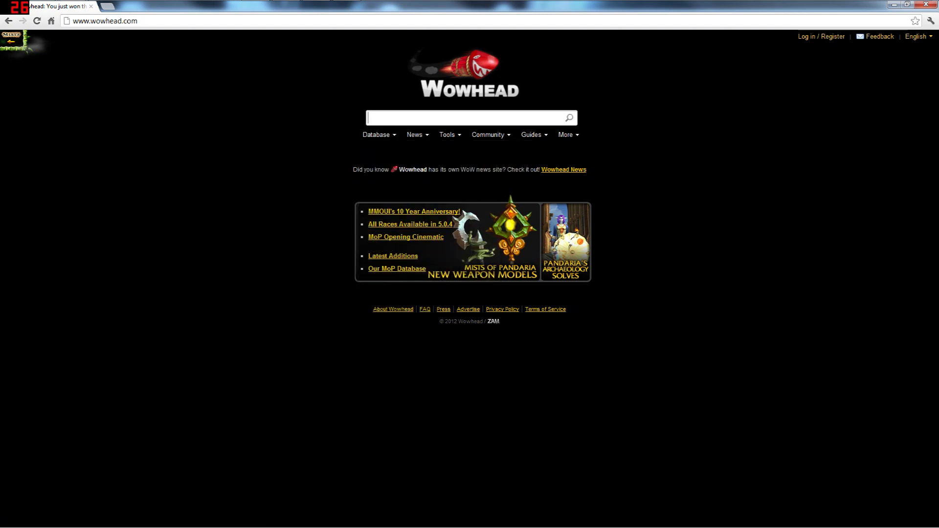
{"action": "type", "text": "eradication"}
{"action": "key", "text": "Return"}
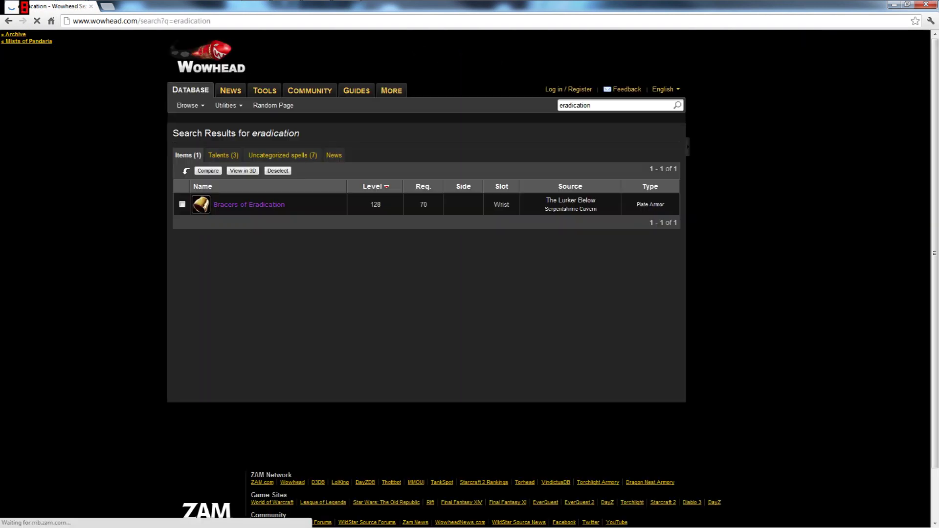
- Open the last Eradication entry among the uncategorized spells and look over its spell page
{"action": "left_click", "coordinate": [282, 155]}
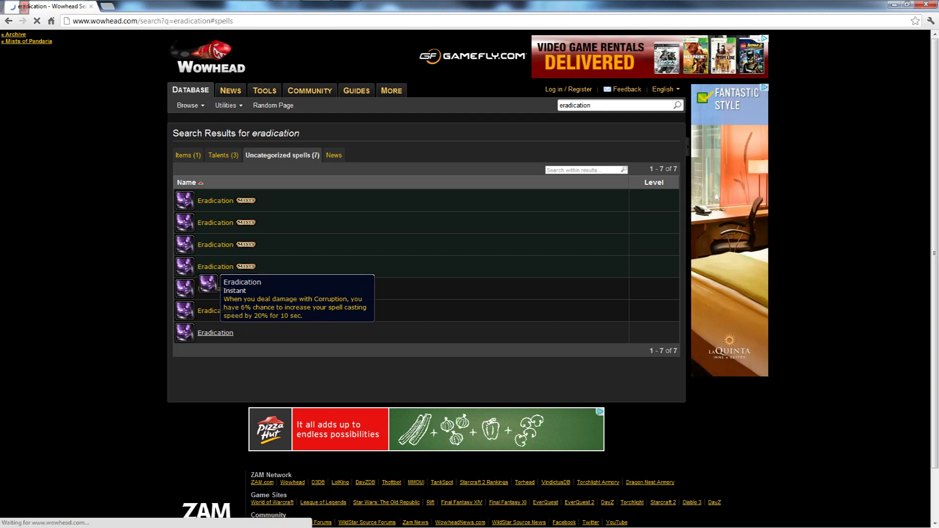
{"action": "left_click", "coordinate": [215, 332]}
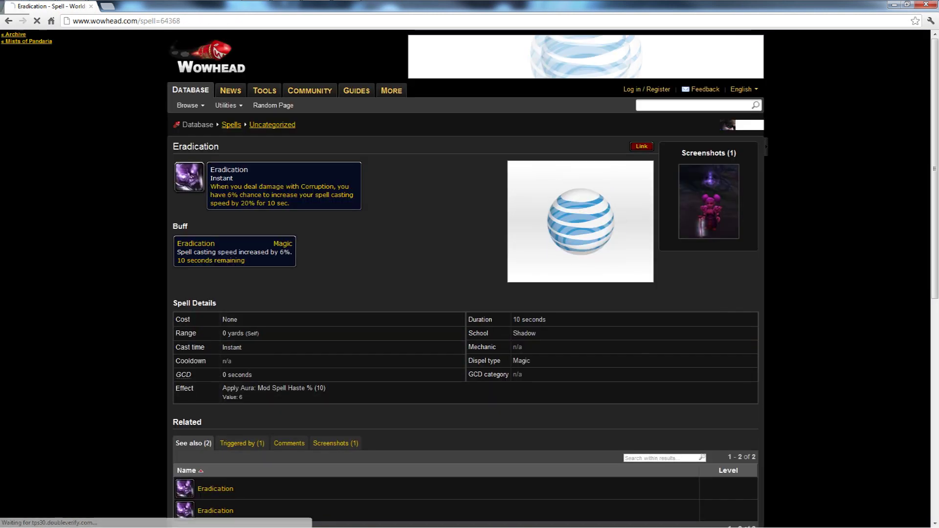
{"action": "scroll", "coordinate": [470, 279], "scroll_direction": "down", "scroll_amount": 1}
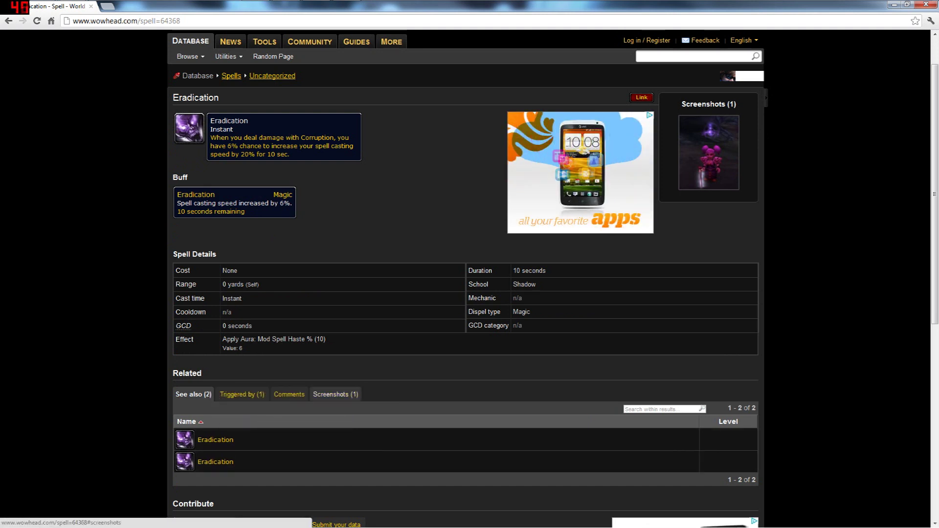
{"action": "scroll", "coordinate": [343, 313], "scroll_direction": "up", "scroll_amount": 1}
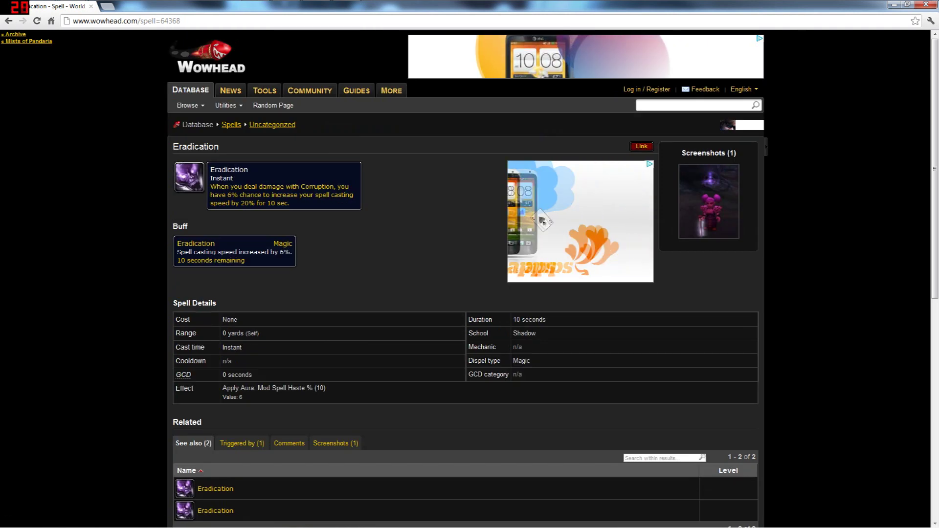
- Highlight only the spell ID number at the end of the Eradication page's web address
{"action": "mouse_move", "coordinate": [232, 125]}
{"action": "left_click", "coordinate": [180, 21]}
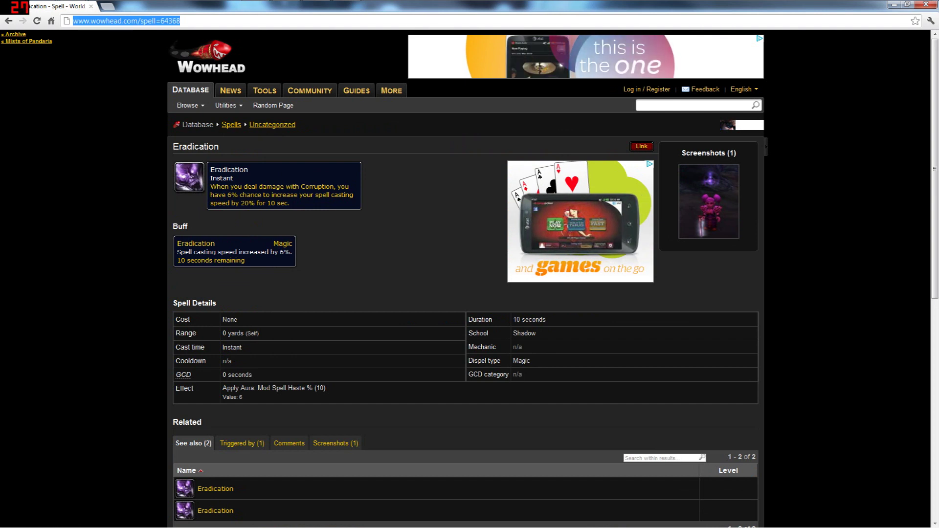
{"action": "left_click", "coordinate": [180, 20]}
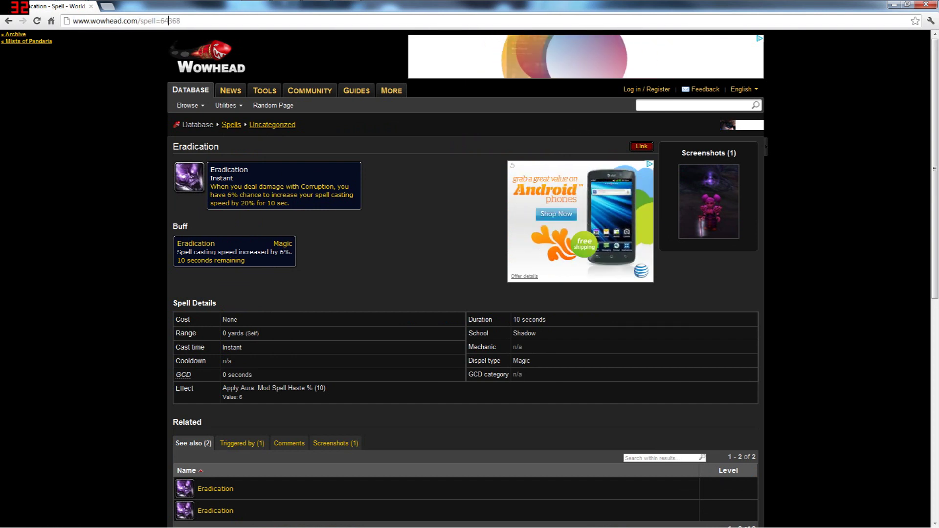
{"action": "left_click_drag", "start_coordinate": [180, 20], "coordinate": [161, 21]}
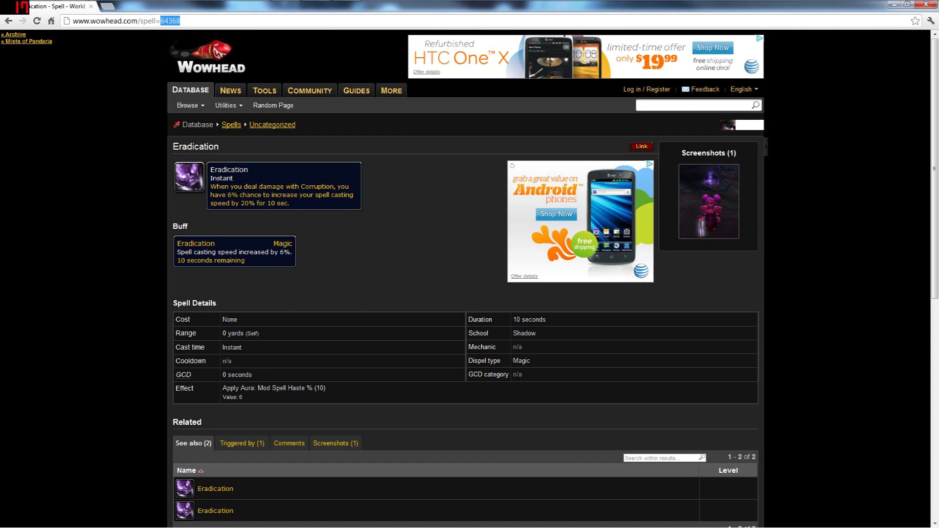
- Switch to the LoseControl file in Notepad and add the line [64368] = "Immune", -- Eradication below Predatory Strikes under CC Immunities
{"action": "key", "text": "alt+Tab"}
{"action": "key", "text": "alt+Tab"}
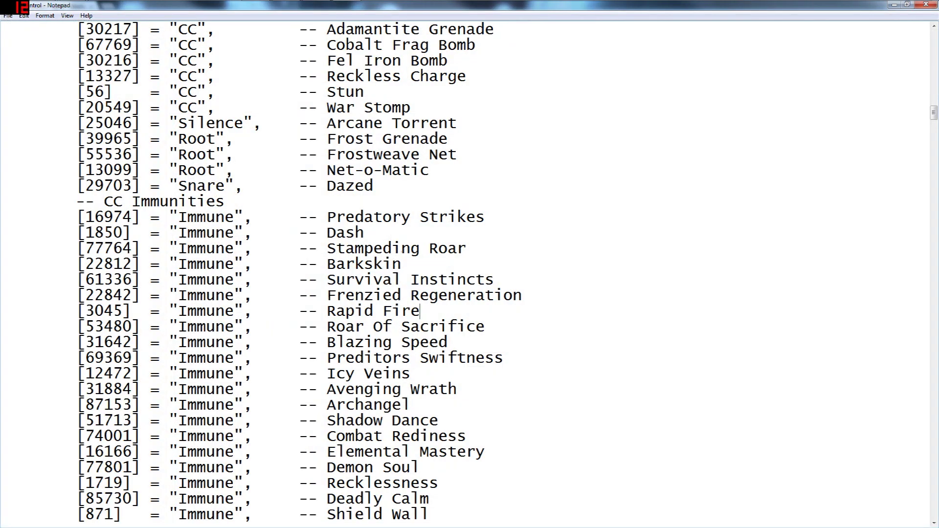
{"action": "left_click", "coordinate": [224, 201]}
{"action": "left_click", "coordinate": [1, 217]}
{"action": "key", "text": "Return"}
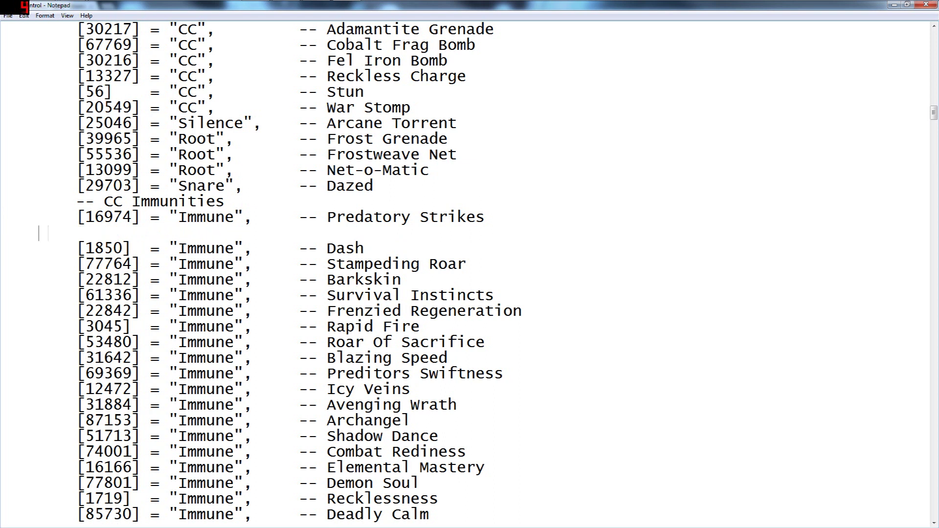
{"action": "type", "text": "[64368] "}
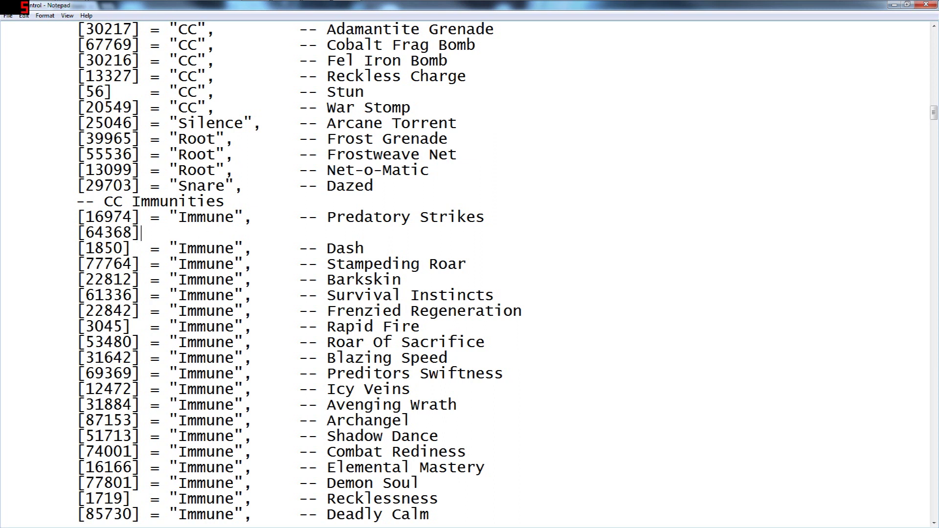
{"action": "type", "text": "= \"Immune"}
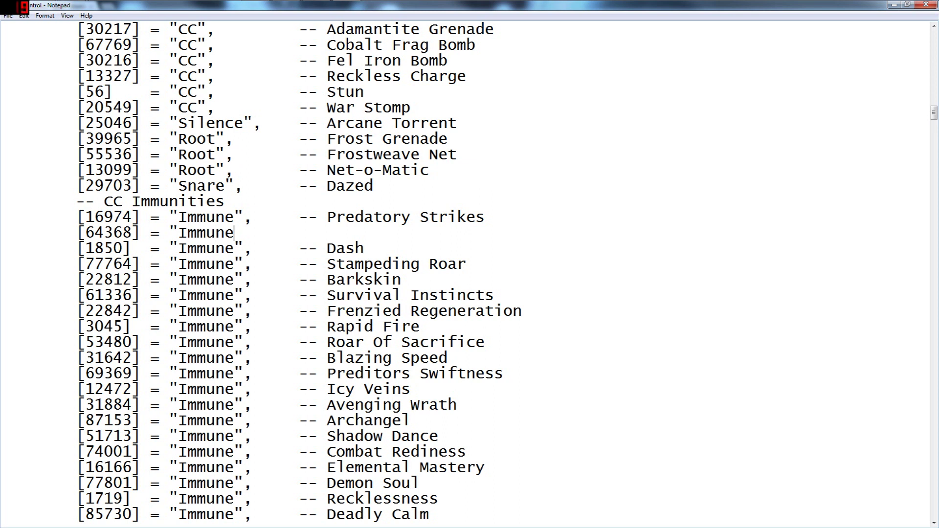
{"action": "type", "text": "\",     --"}
{"action": "type", "text": "Eradication"}
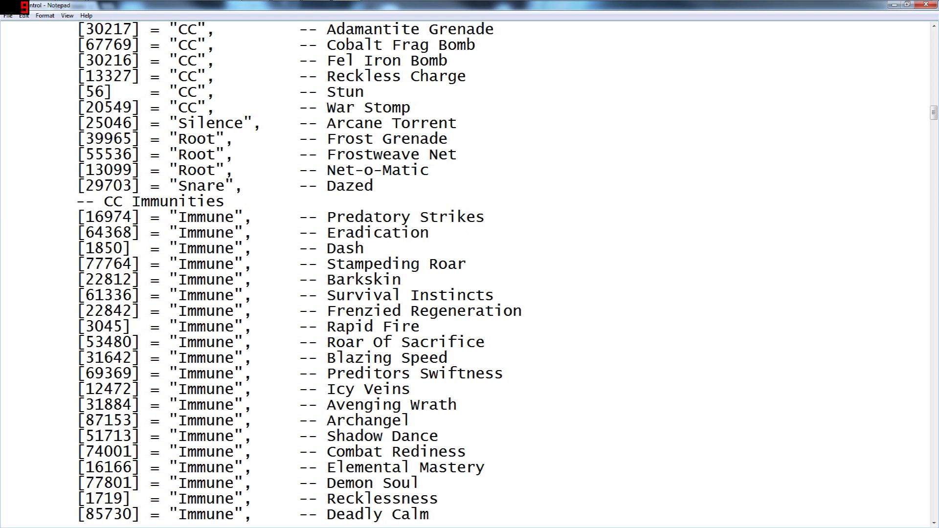
{"action": "key", "text": "alt+f"}
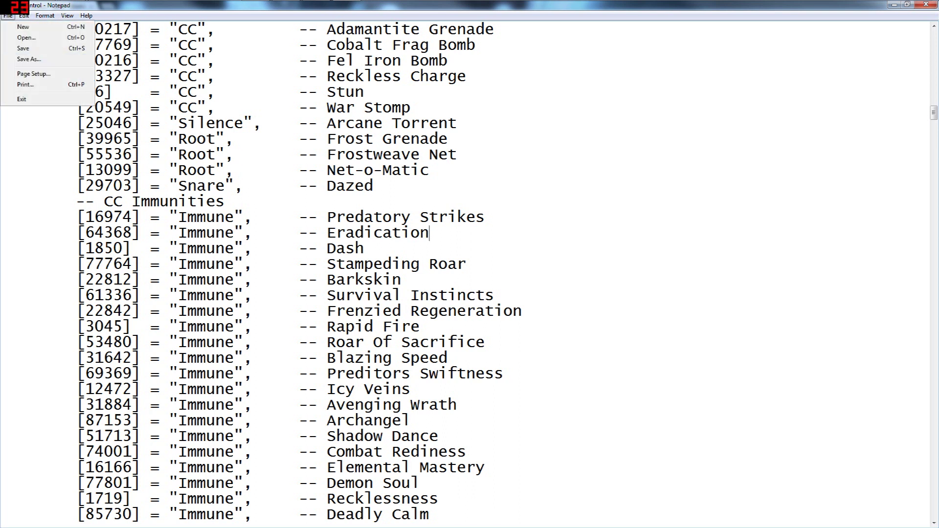
{"action": "key", "text": "Escape"}
- Delete the whole Eradication line under CC Immunities, including its line break
{"action": "left_click_drag", "start_coordinate": [430, 233], "coordinate": [10, 233]}
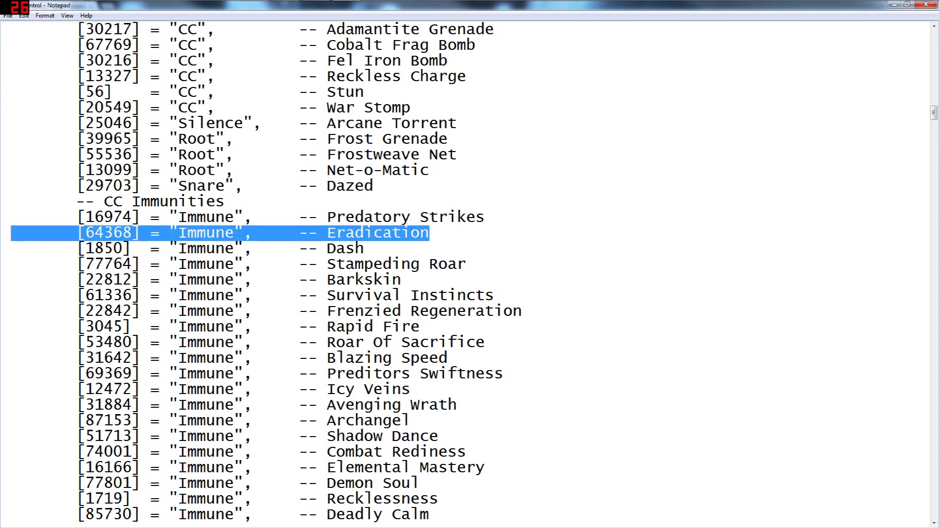
{"action": "key", "text": "shift+Home"}
{"action": "key", "text": "BackSpace"}
{"action": "key", "text": "BackSpace"}
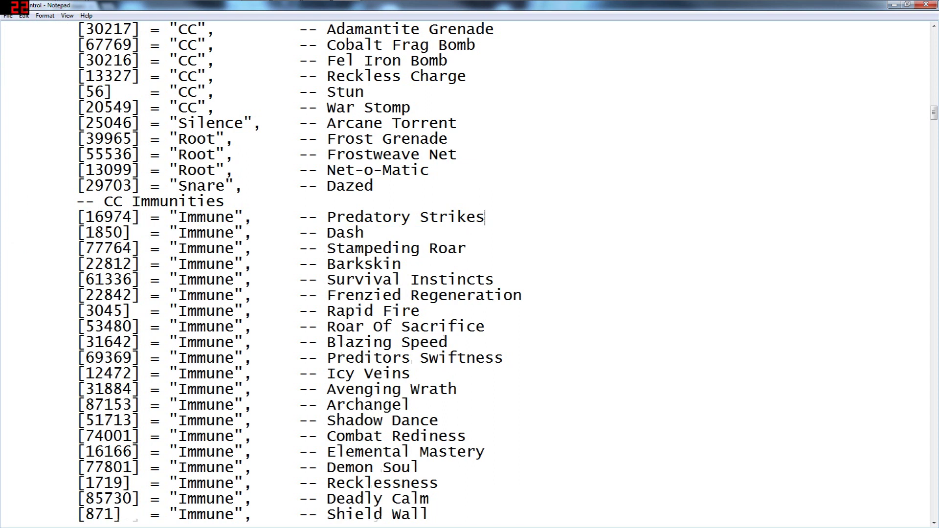
- Review the spell entries in the Other, CC Immunities, Spell Immunities and Other Immunities sections
{"action": "scroll", "coordinate": [470, 274], "scroll_direction": "down", "scroll_amount": 9}
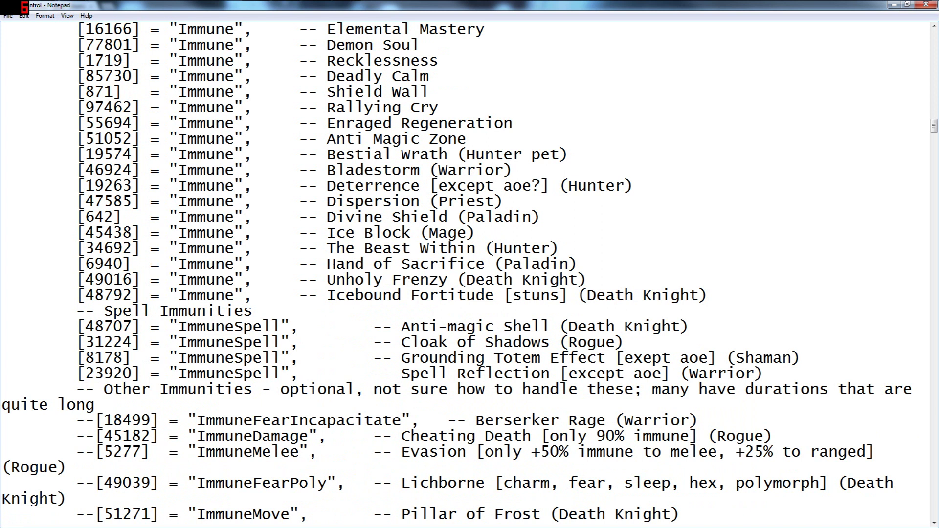
{"action": "scroll", "coordinate": [470, 274], "scroll_direction": "up", "scroll_amount": 9}
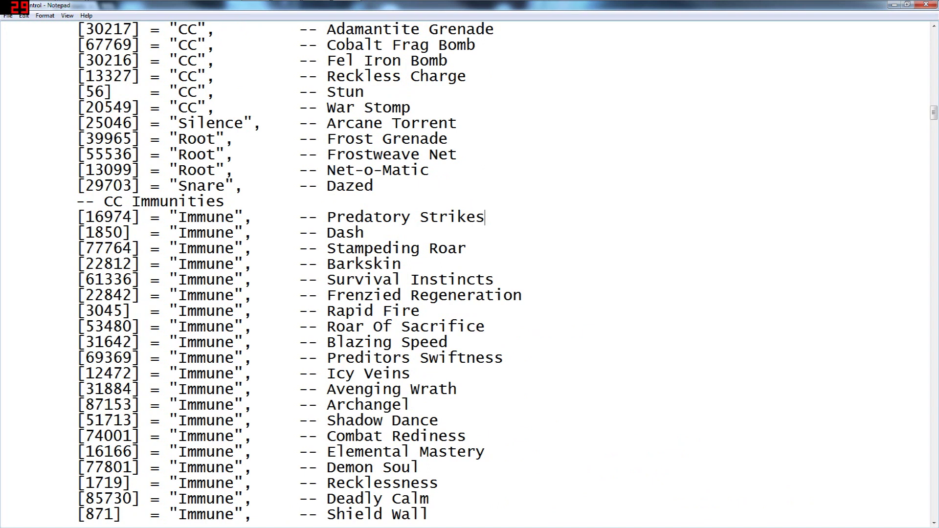
{"action": "scroll", "coordinate": [469, 274], "scroll_direction": "down", "scroll_amount": 8}
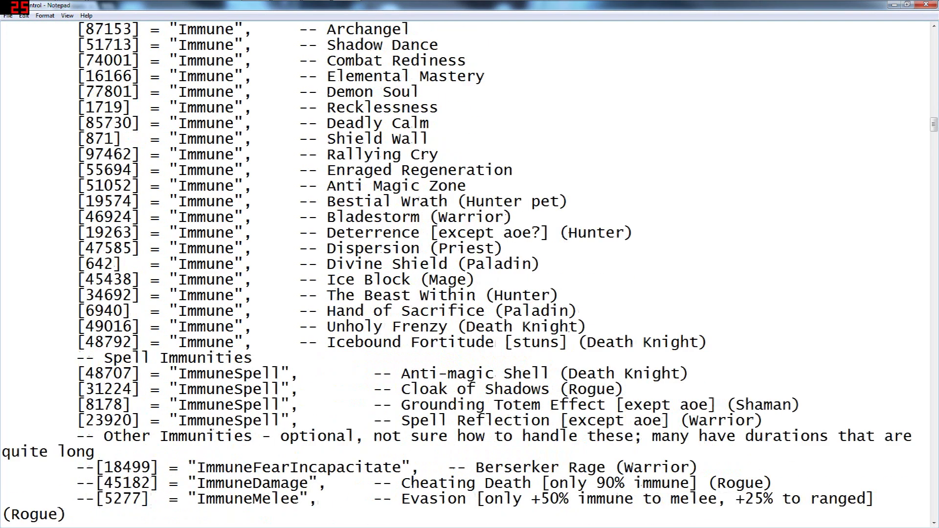
{"action": "scroll", "coordinate": [469, 274], "scroll_direction": "up", "scroll_amount": 12}
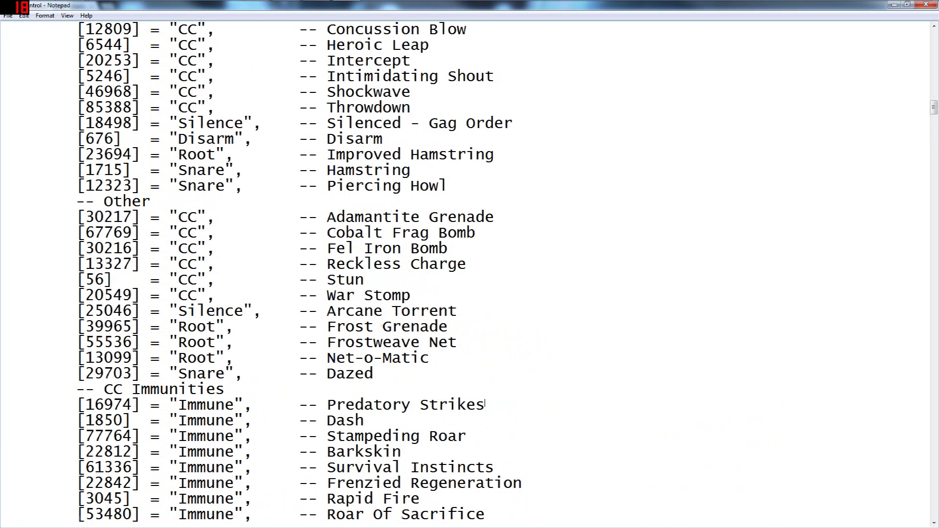
{"action": "left_click_drag", "start_coordinate": [373, 374], "coordinate": [189, 218]}
{"action": "left_click", "coordinate": [457, 311]}
{"action": "scroll", "coordinate": [470, 274], "scroll_direction": "down", "scroll_amount": 12}
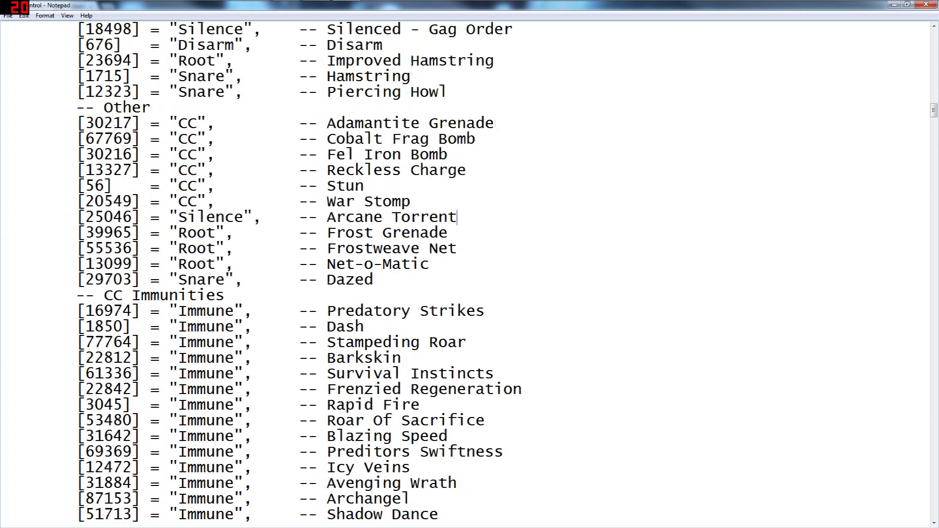
{"action": "scroll", "coordinate": [470, 274], "scroll_direction": "down", "scroll_amount": 14}
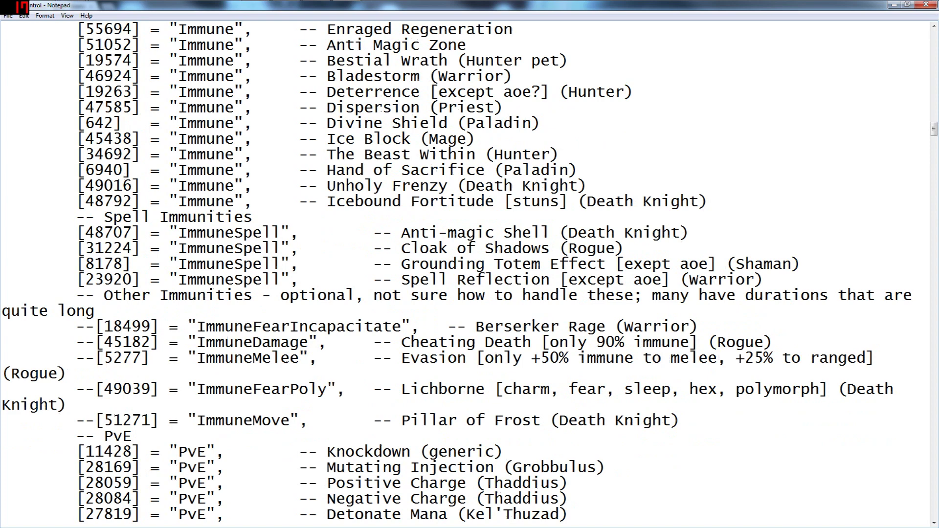
- Examine the default settings, from the tracking priorities to the party and arena frame definitions
{"action": "scroll", "coordinate": [470, 274], "scroll_direction": "down", "scroll_amount": 16}
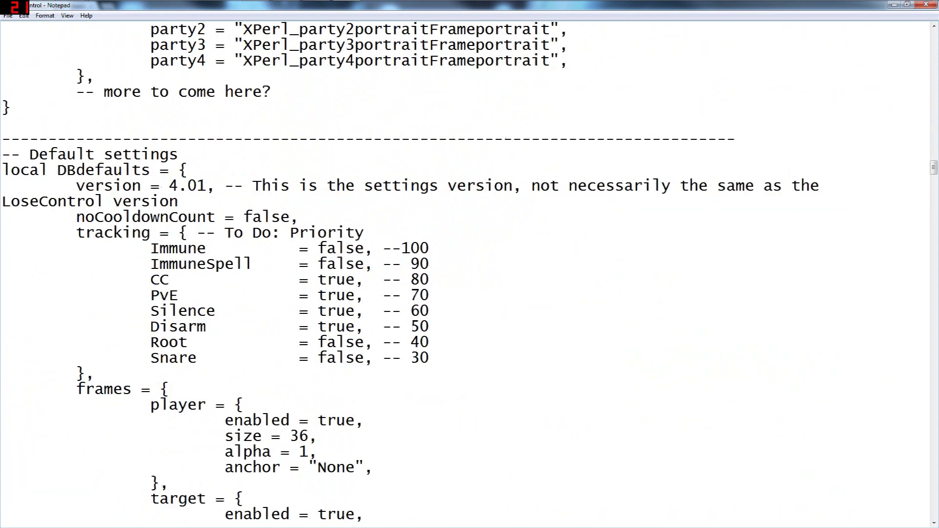
{"action": "scroll", "coordinate": [469, 274], "scroll_direction": "down", "scroll_amount": 17}
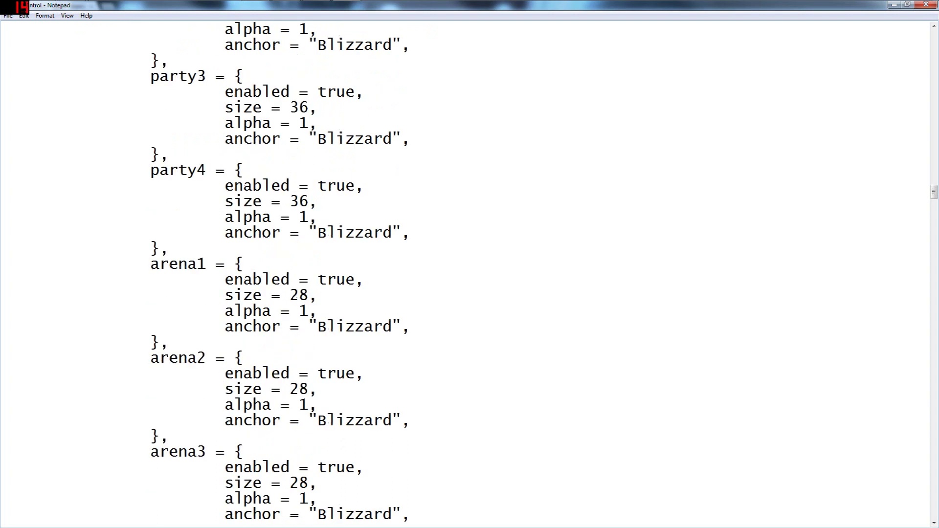
{"action": "scroll", "coordinate": [470, 274], "scroll_direction": "down", "scroll_amount": 8}
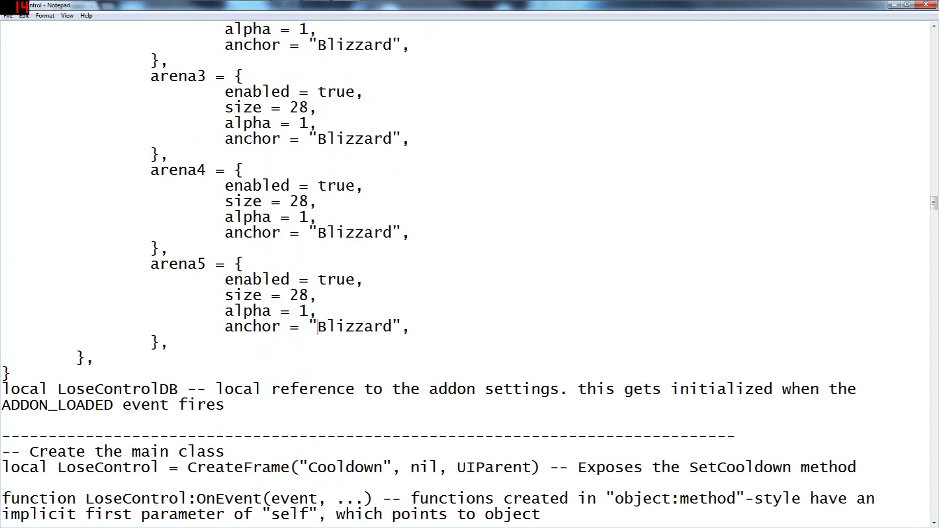
{"action": "scroll", "coordinate": [470, 274], "scroll_direction": "down", "scroll_amount": 2}
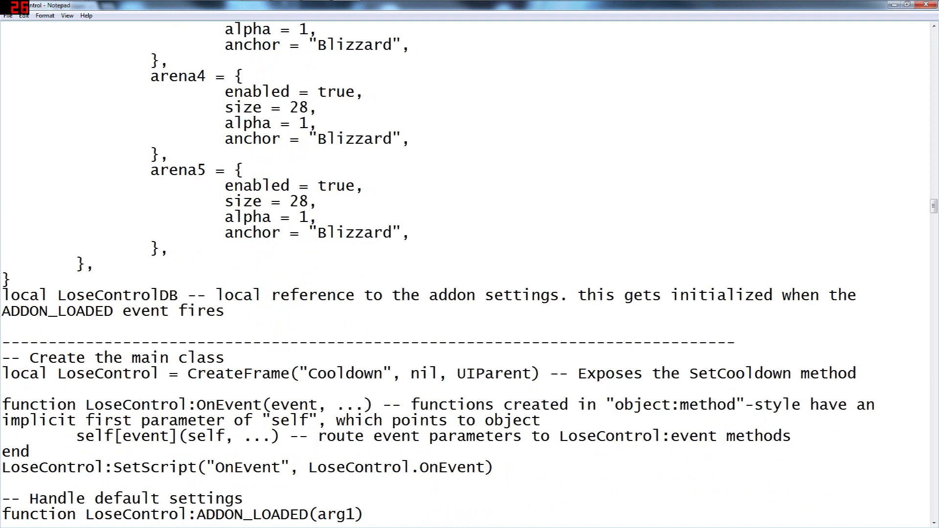
{"action": "scroll", "coordinate": [470, 274], "scroll_direction": "up", "scroll_amount": 2}
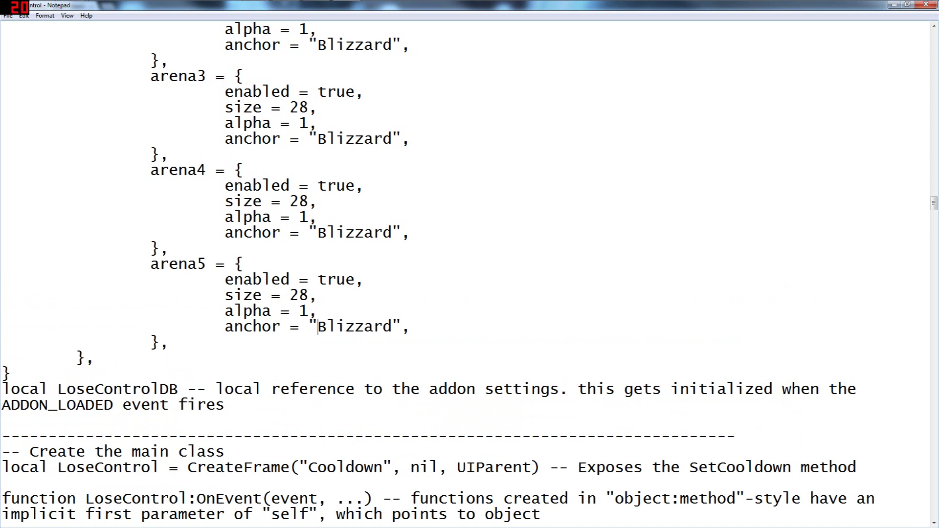
{"action": "scroll", "coordinate": [470, 274], "scroll_direction": "up", "scroll_amount": 7}
{"action": "scroll", "coordinate": [470, 274], "scroll_direction": "up", "scroll_amount": 2}
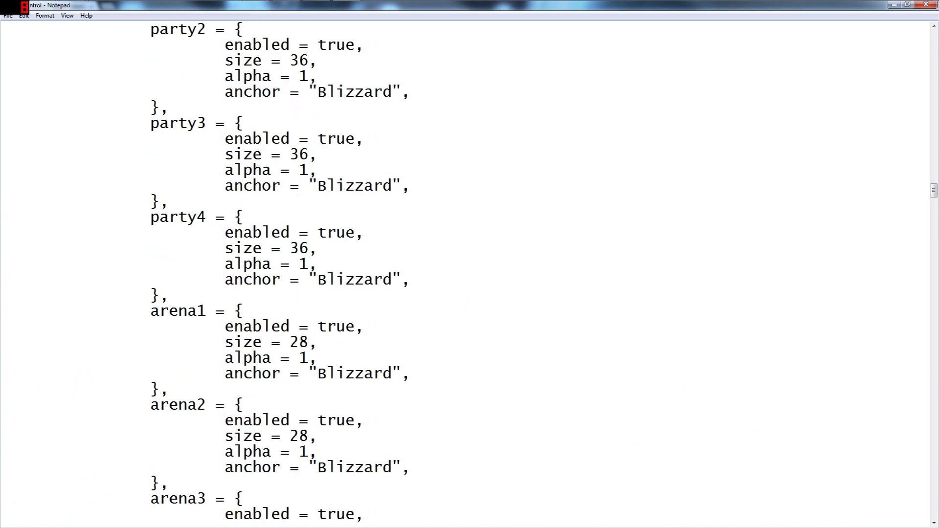
{"action": "scroll", "coordinate": [470, 274], "scroll_direction": "down", "scroll_amount": 2}
{"action": "scroll", "coordinate": [469, 274], "scroll_direction": "down", "scroll_amount": 5}
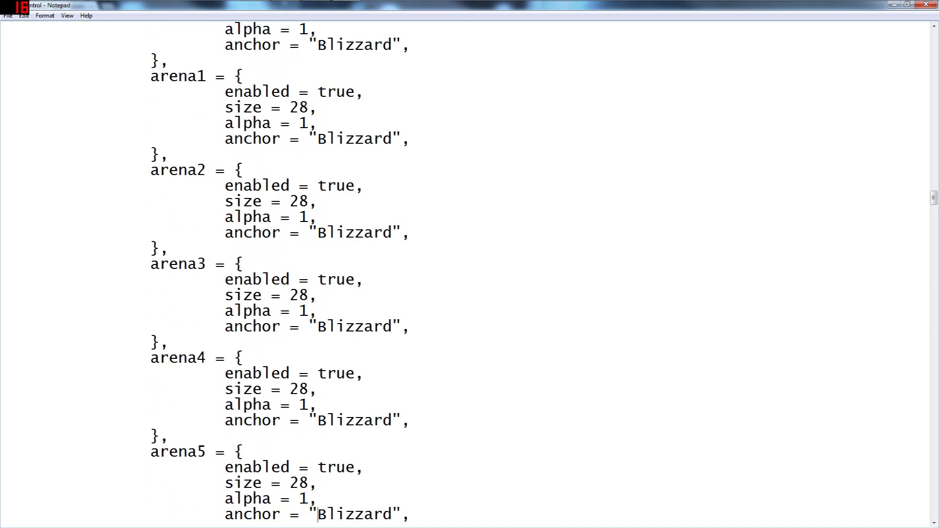
- Examine the code from the party and arena frame defaults to the UNIT_AURA debuff exceptions, highlighting the Psychic Horror and Unstable Affliction lines
{"action": "scroll", "coordinate": [470, 274], "scroll_direction": "up", "scroll_amount": 7}
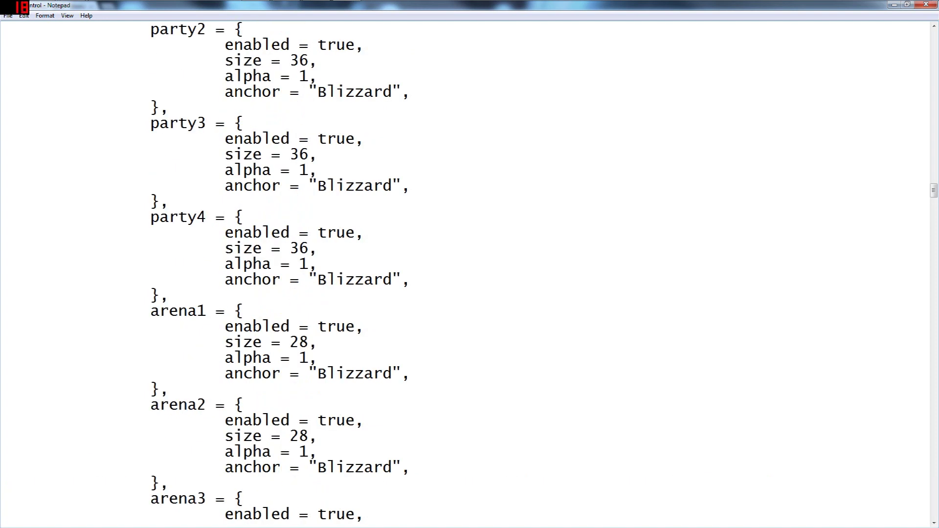
{"action": "scroll", "coordinate": [469, 274], "scroll_direction": "up", "scroll_amount": 2}
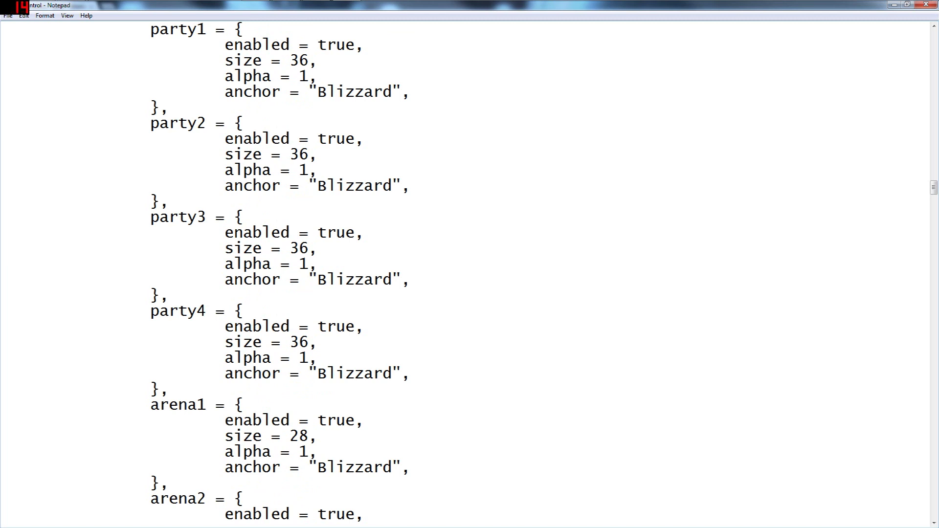
{"action": "scroll", "coordinate": [470, 274], "scroll_direction": "down", "scroll_amount": 20}
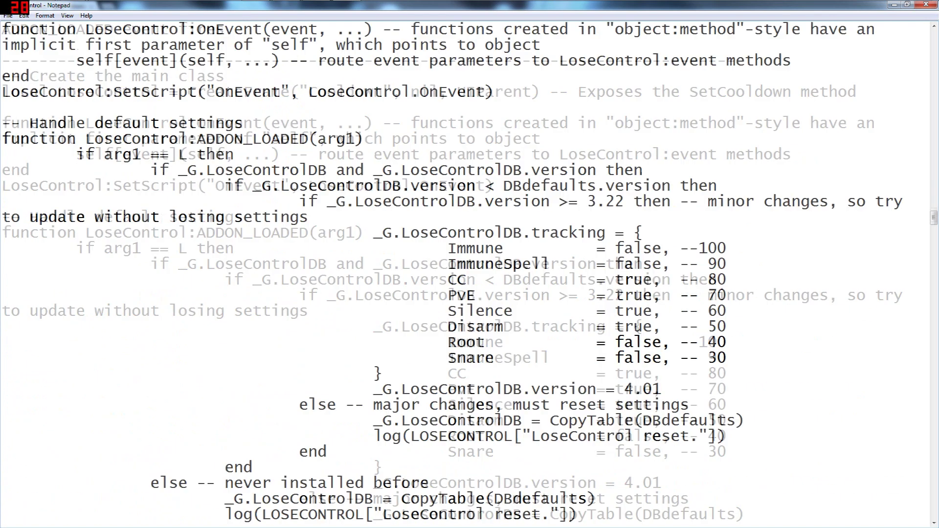
{"action": "scroll", "coordinate": [470, 274], "scroll_direction": "down", "scroll_amount": 20}
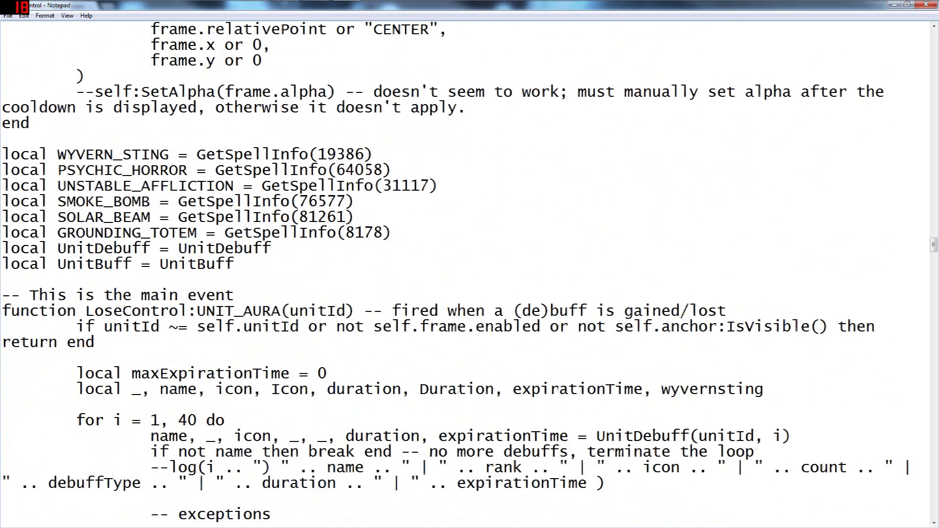
{"action": "scroll", "coordinate": [470, 274], "scroll_direction": "down", "scroll_amount": 11}
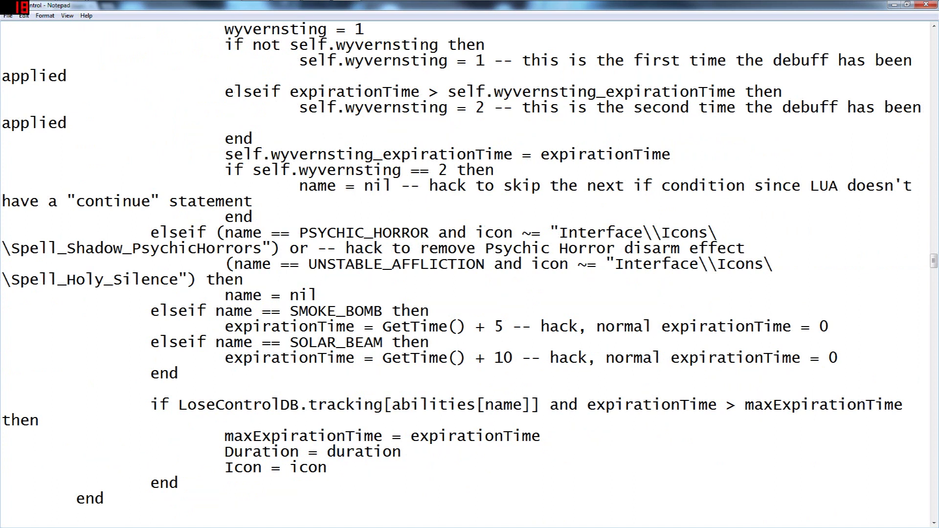
{"action": "left_click_drag", "start_coordinate": [773, 264], "coordinate": [20, 248]}
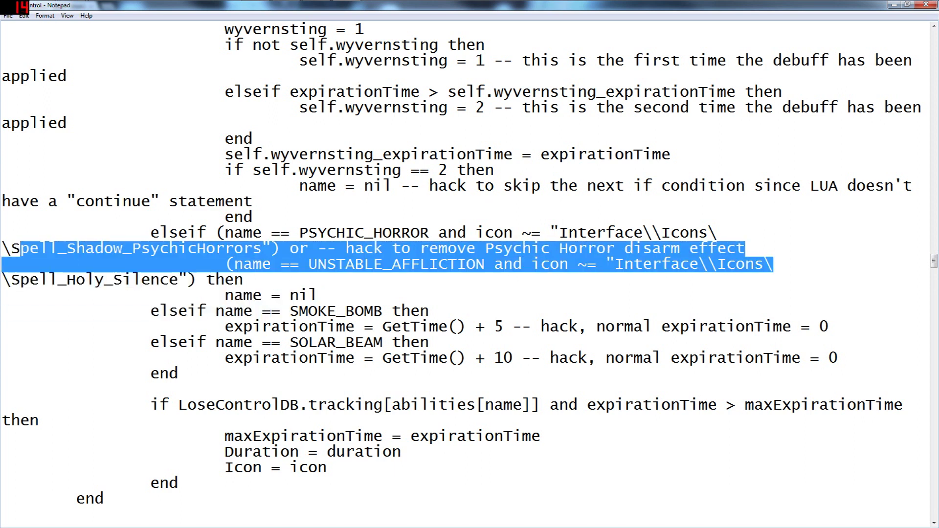
{"action": "left_click", "coordinate": [2, 232]}
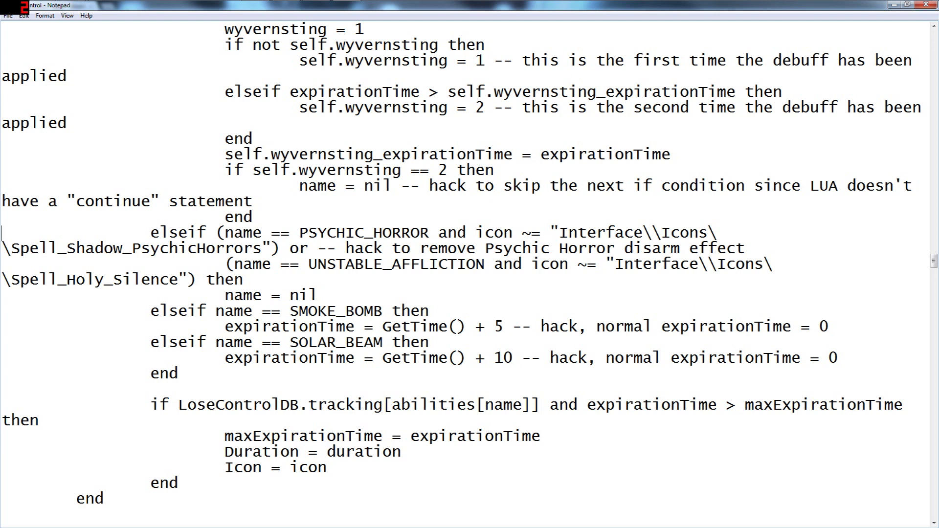
- Review the rest of the LoseControl file, from the Wyvern Sting handling through the options panel code to the slash commands at the end
{"action": "scroll", "coordinate": [465, 269], "scroll_direction": "down", "scroll_amount": 10}
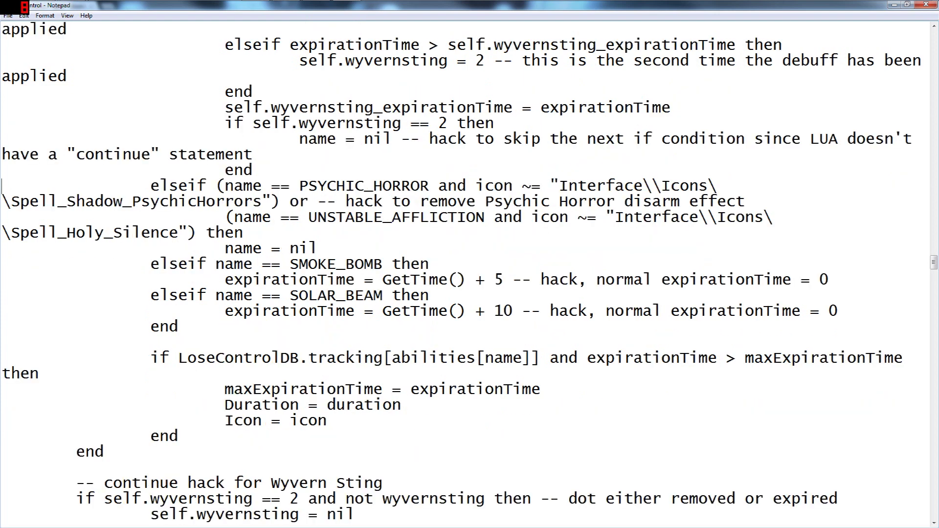
{"action": "scroll", "coordinate": [465, 270], "scroll_direction": "down", "scroll_amount": 20}
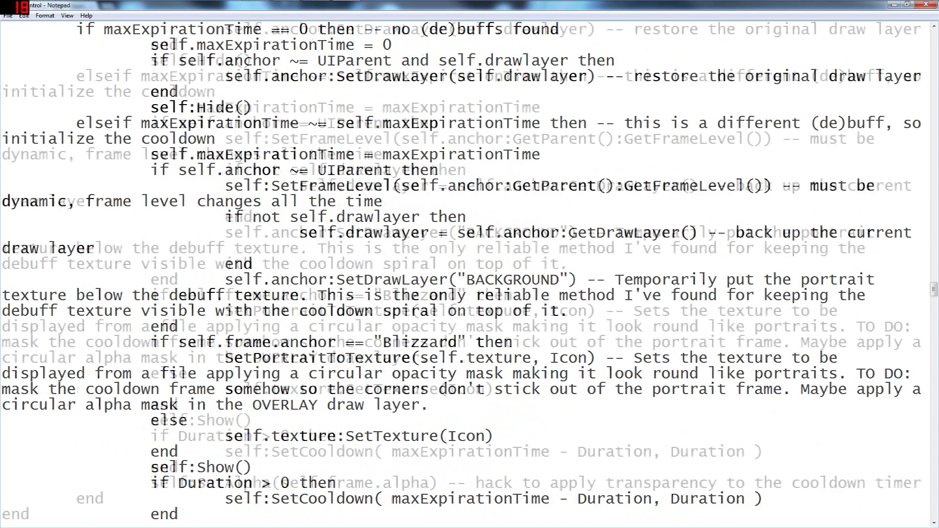
{"action": "scroll", "coordinate": [465, 269], "scroll_direction": "down", "scroll_amount": 18}
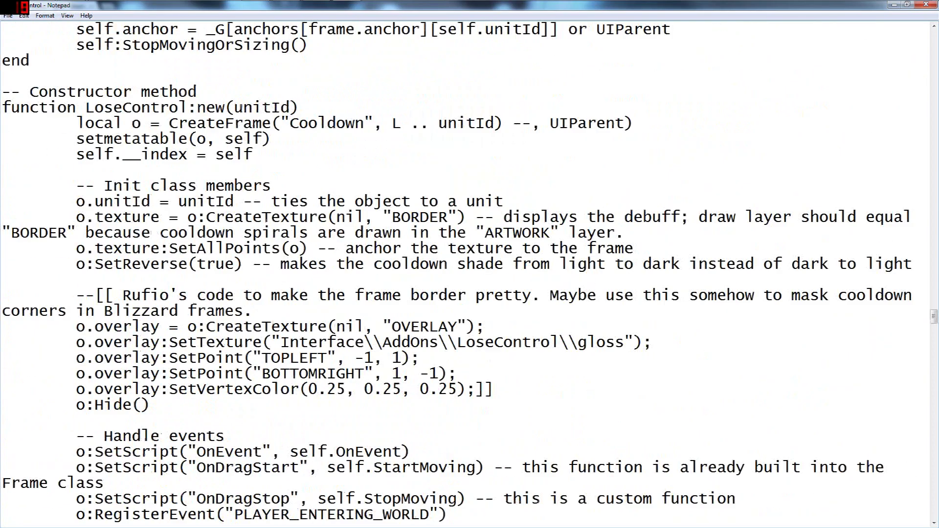
{"action": "scroll", "coordinate": [465, 269], "scroll_direction": "down", "scroll_amount": 13}
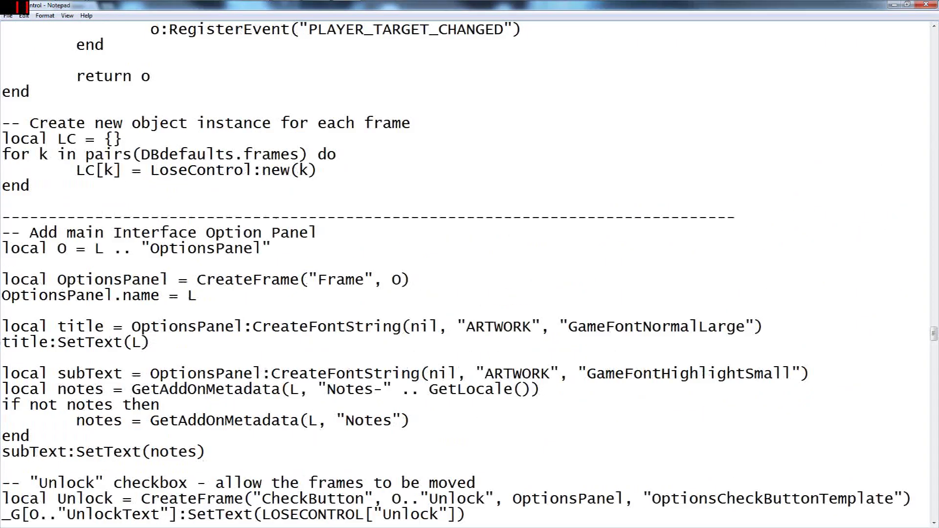
{"action": "scroll", "coordinate": [465, 269], "scroll_direction": "down", "scroll_amount": 6}
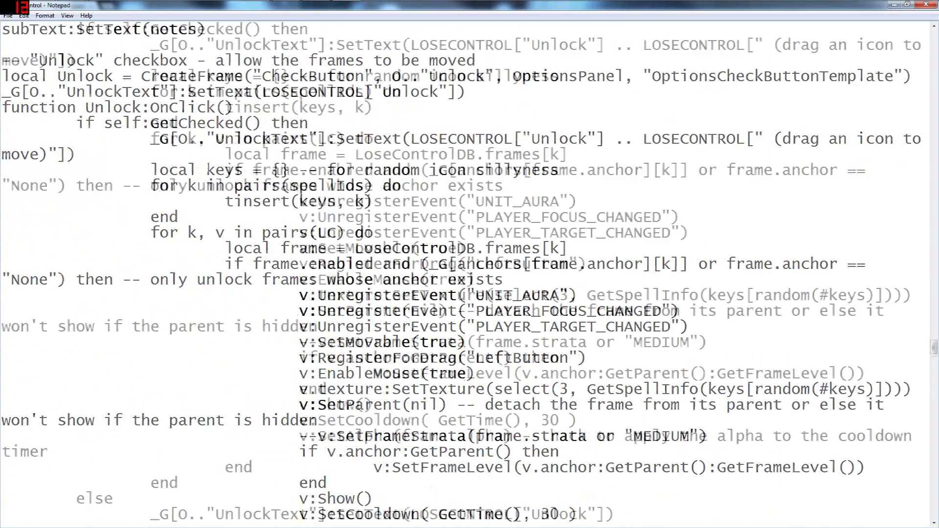
{"action": "scroll", "coordinate": [465, 269], "scroll_direction": "down", "scroll_amount": 20}
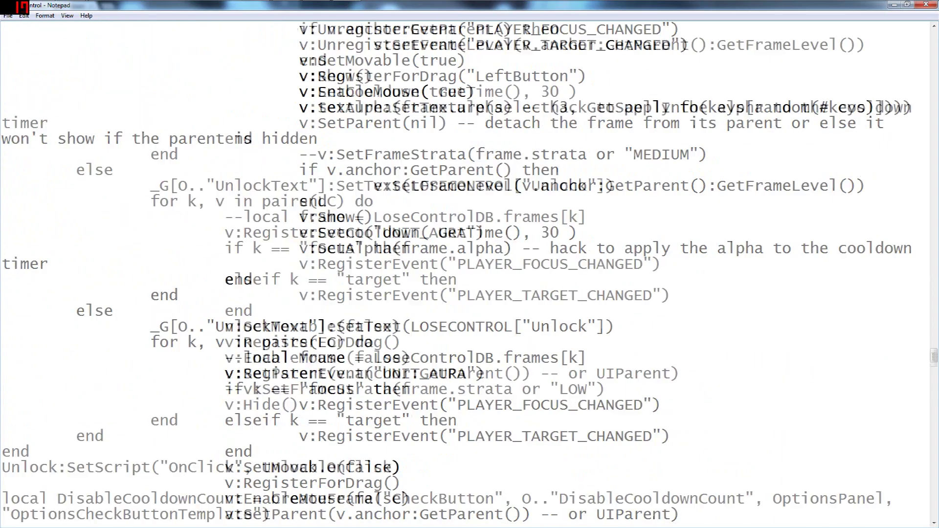
{"action": "scroll", "coordinate": [464, 269], "scroll_direction": "down", "scroll_amount": 12}
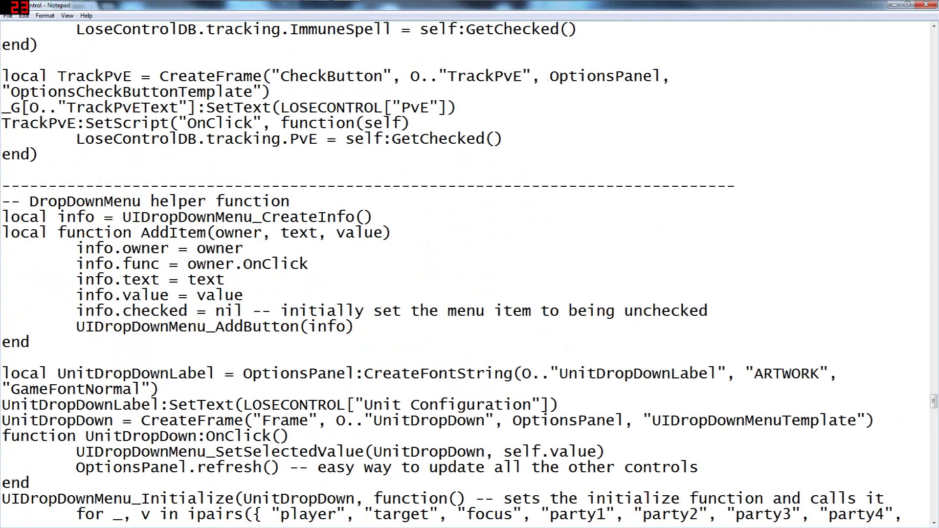
{"action": "scroll", "coordinate": [465, 269], "scroll_direction": "down", "scroll_amount": 14}
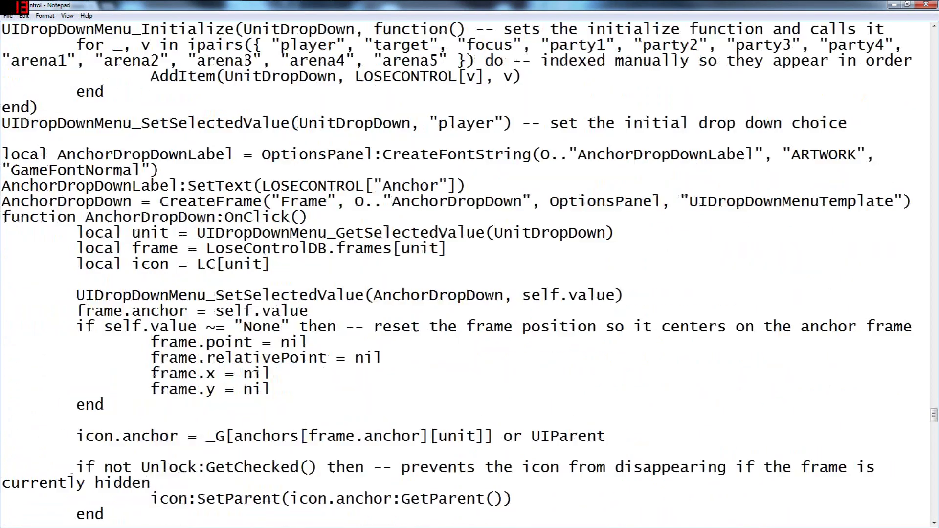
{"action": "scroll", "coordinate": [464, 269], "scroll_direction": "down", "scroll_amount": 13}
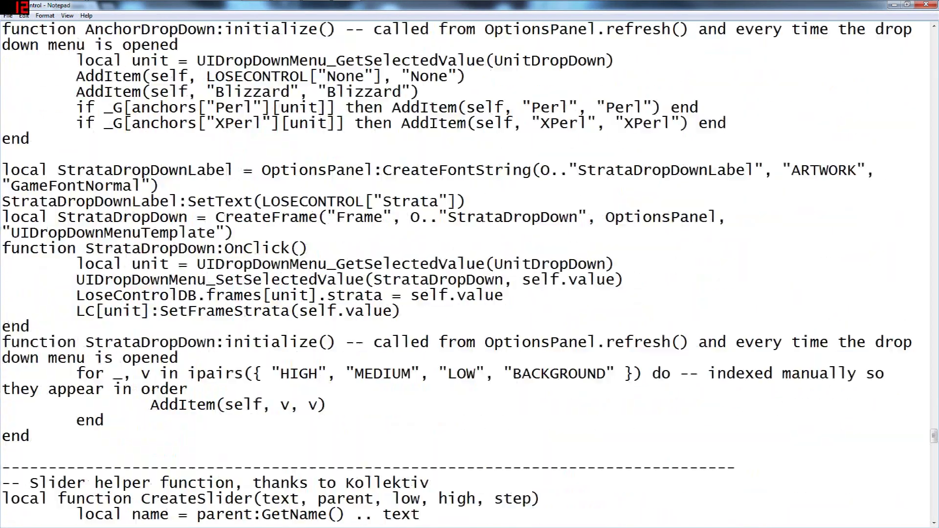
{"action": "scroll", "coordinate": [465, 269], "scroll_direction": "down", "scroll_amount": 19}
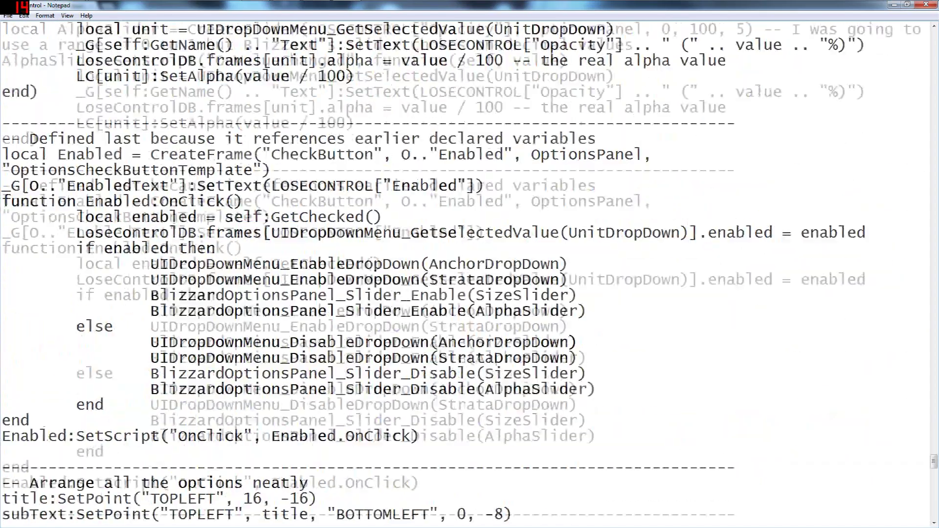
{"action": "scroll", "coordinate": [465, 269], "scroll_direction": "down", "scroll_amount": 13}
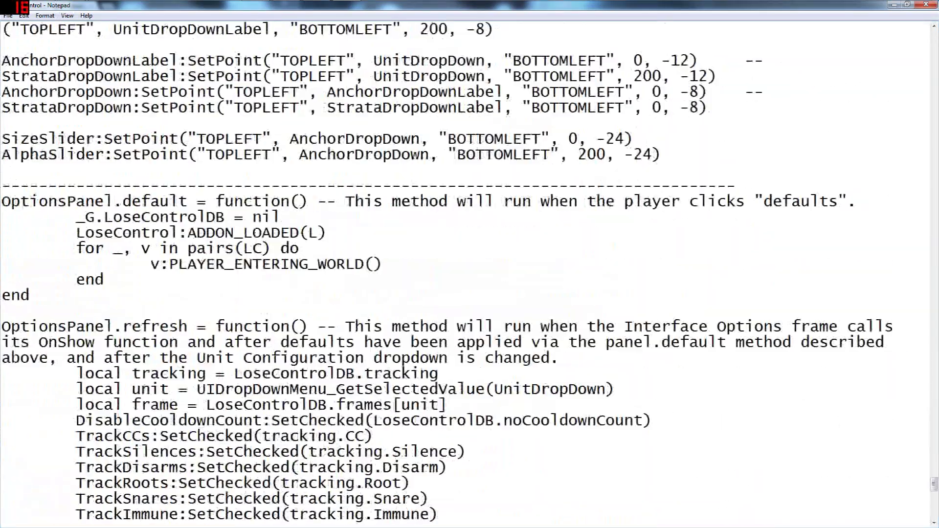
{"action": "scroll", "coordinate": [464, 269], "scroll_direction": "down", "scroll_amount": 12}
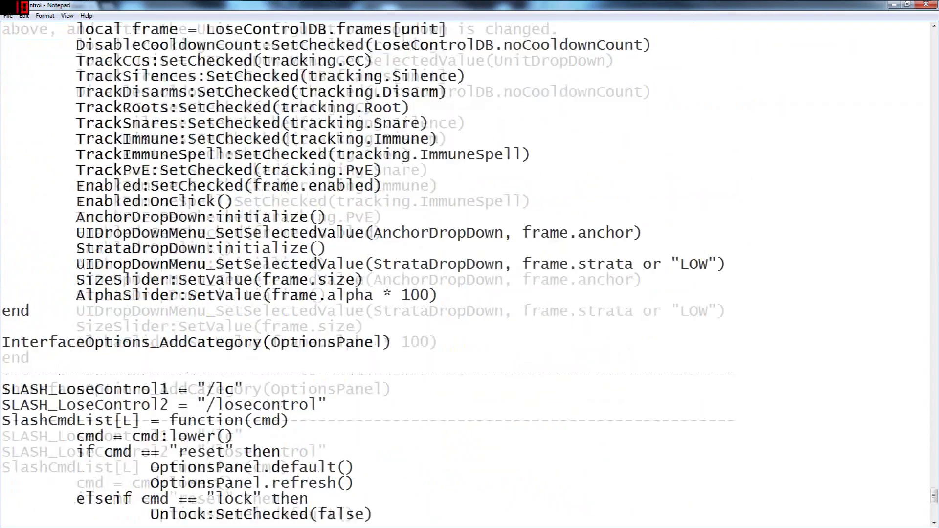
{"action": "scroll", "coordinate": [465, 269], "scroll_direction": "down", "scroll_amount": 7}
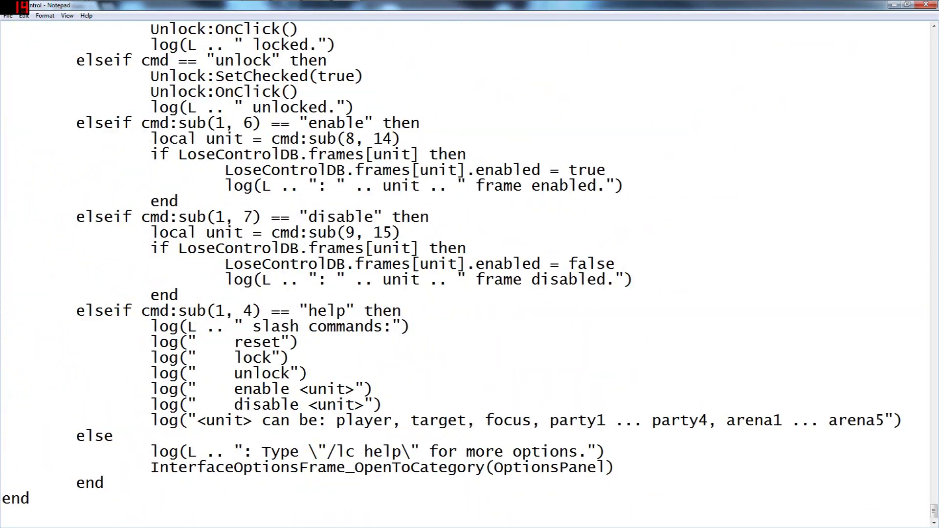